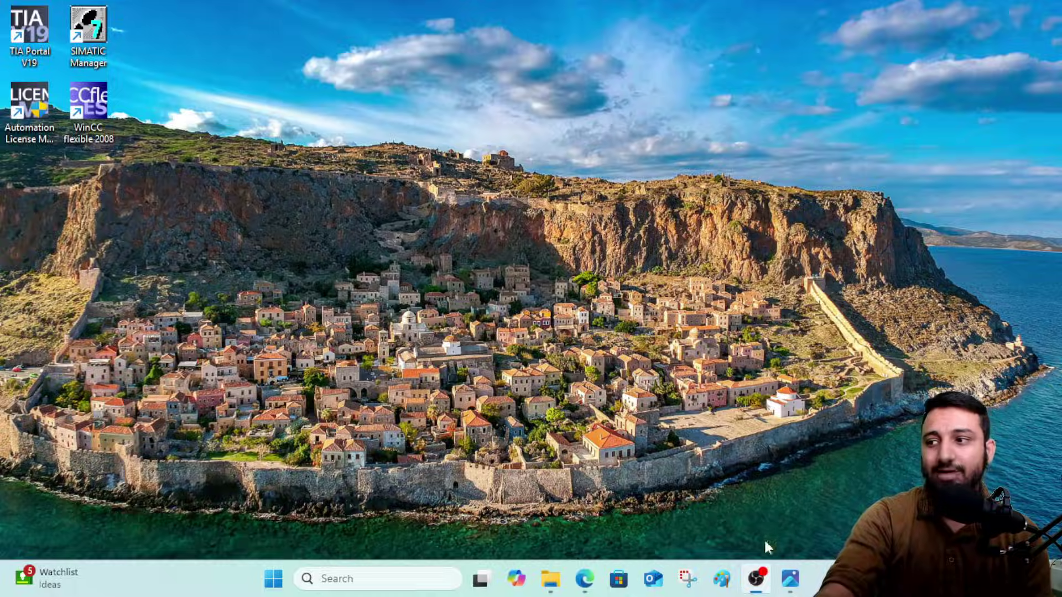
Step: Open the A.jpeg error screenshot in Photos, then advance to B.jpeg's STEP 7 Basic licensing error
{"action": "left_click", "coordinate": [781, 592]}
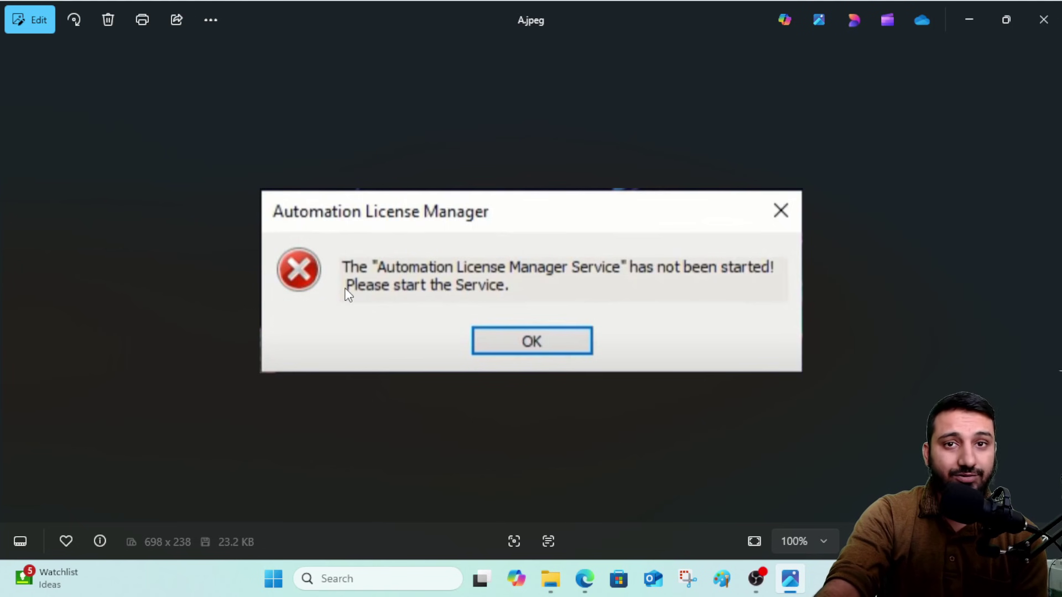
{"action": "left_click", "coordinate": [984, 19]}
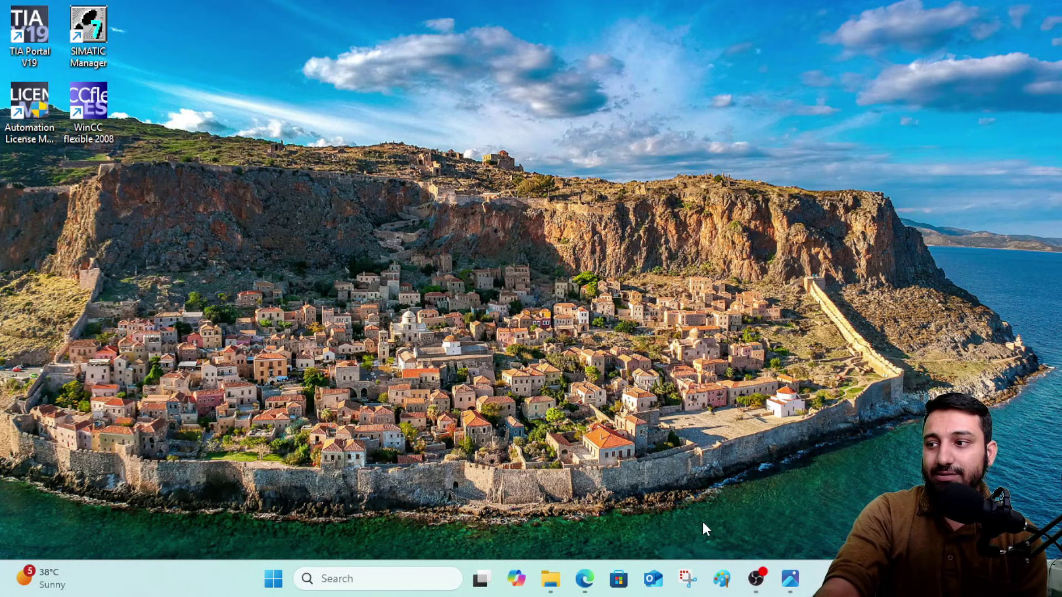
{"action": "left_click", "coordinate": [790, 578]}
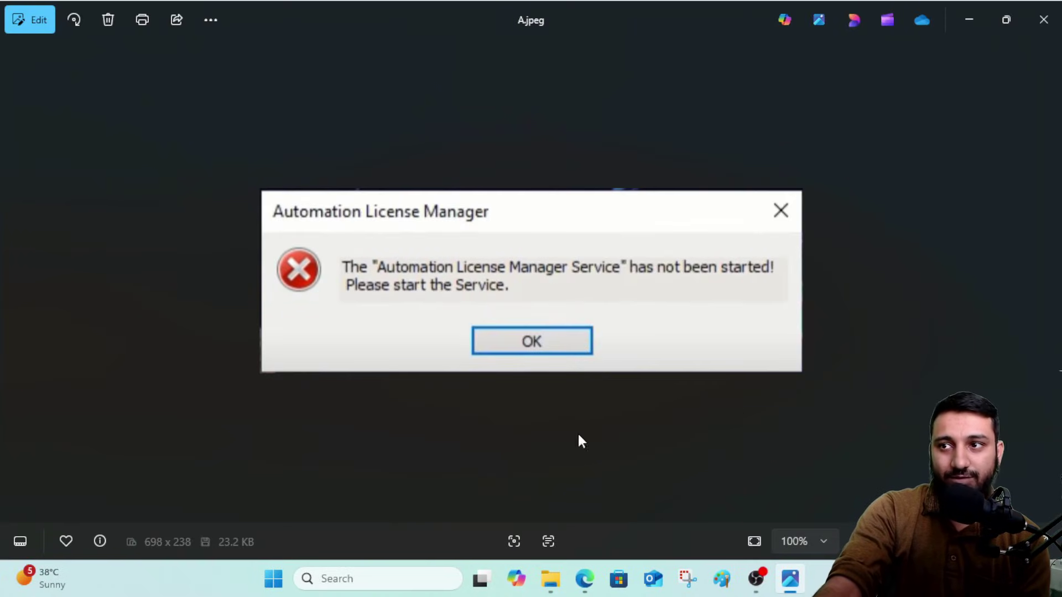
{"action": "left_click", "coordinate": [11, 287]}
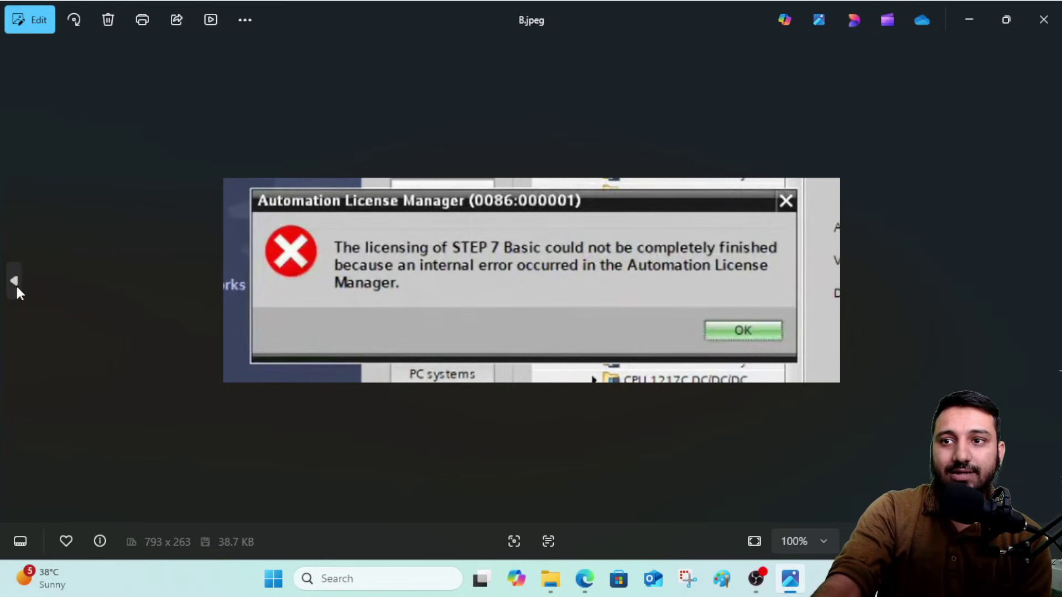
Step: View C.jpeg's STEP 7 license problem, go back to A.jpeg, and minimize Photos
{"action": "left_click", "coordinate": [14, 282]}
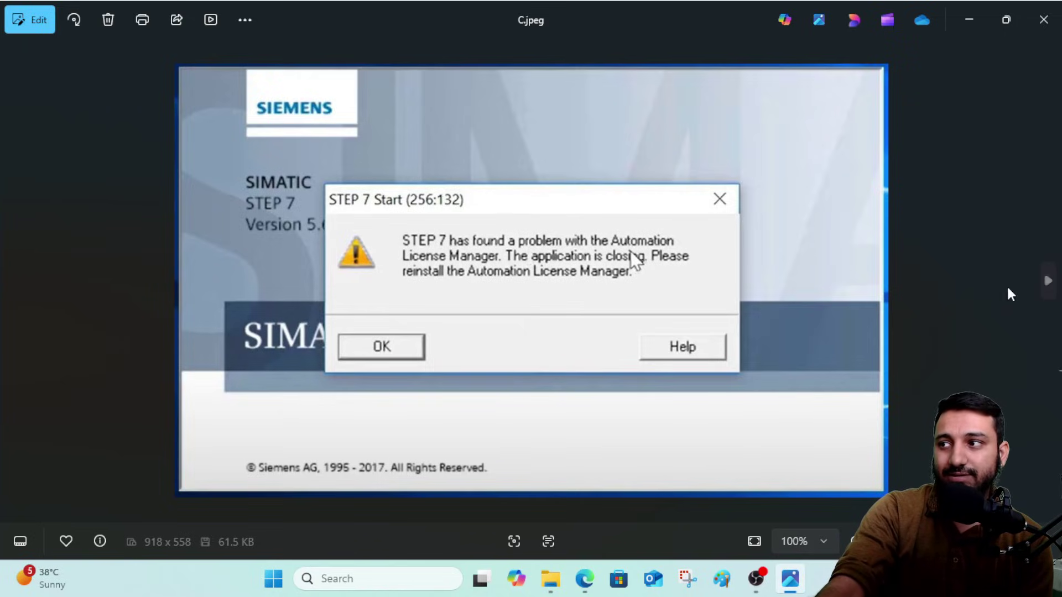
{"action": "left_click", "coordinate": [1047, 279]}
{"action": "left_click", "coordinate": [1047, 280]}
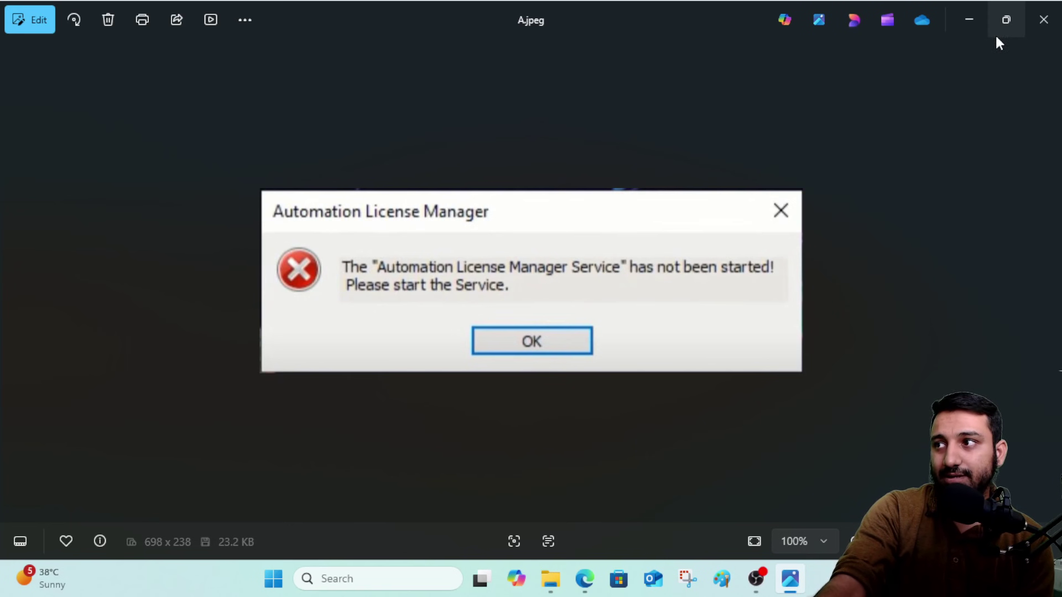
{"action": "left_click", "coordinate": [968, 19]}
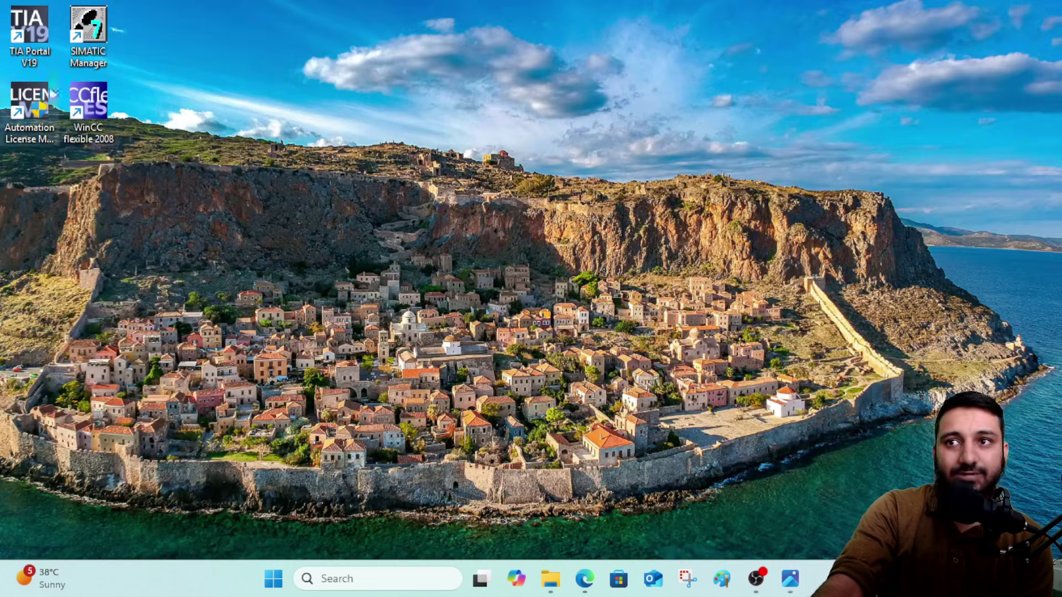
{"action": "left_click", "coordinate": [789, 579]}
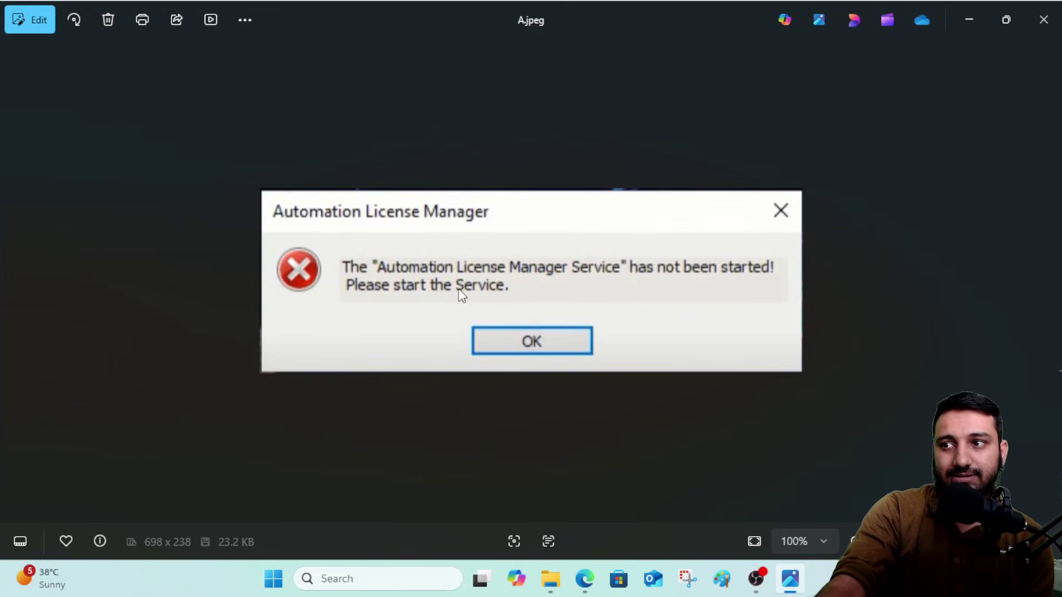
{"action": "left_click", "coordinate": [973, 12]}
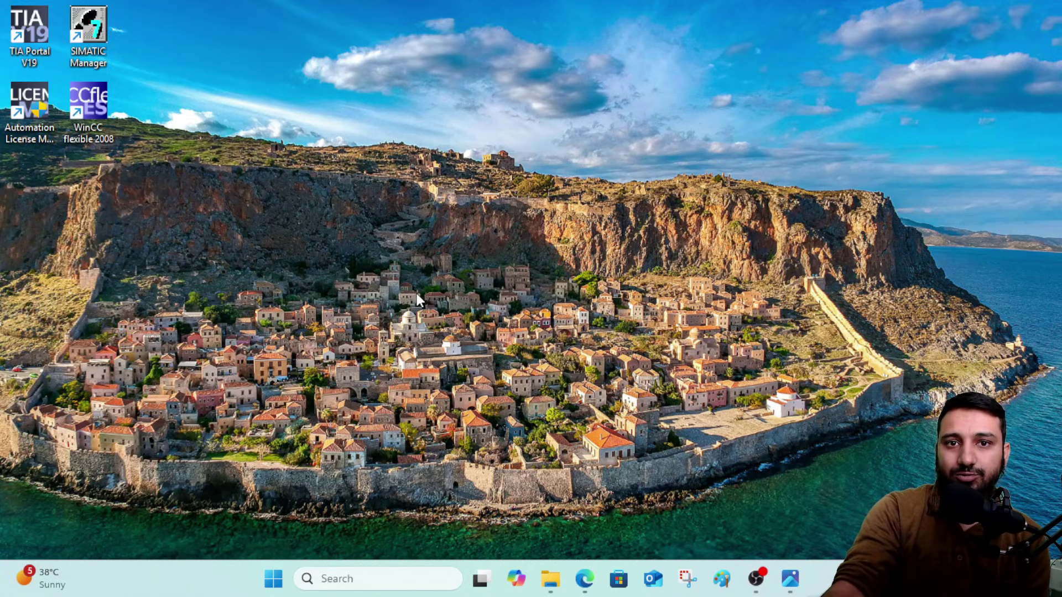
Step: Open Task Manager from the taskbar and expand the Automation License Manager Service background process
{"action": "right_click", "coordinate": [178, 568]}
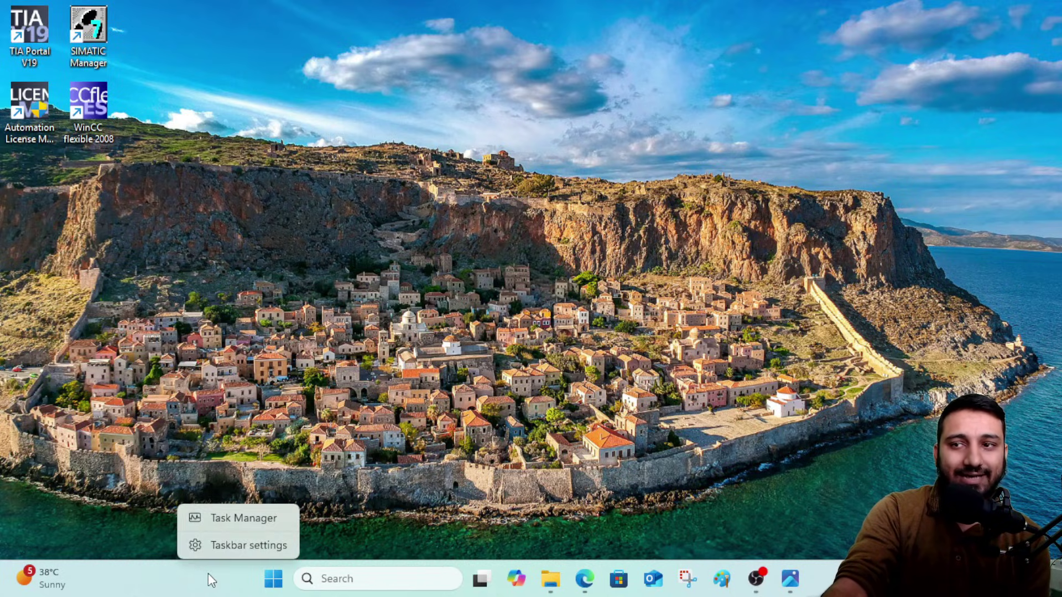
{"action": "left_click", "coordinate": [241, 511]}
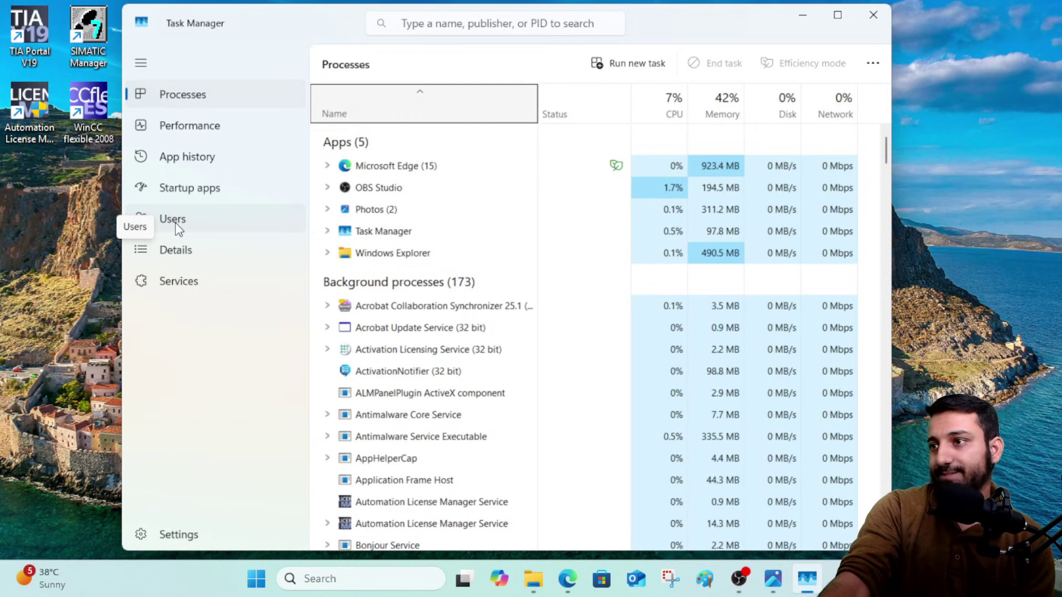
{"action": "scroll", "coordinate": [384, 337], "scroll_direction": "down", "scroll_amount": 1}
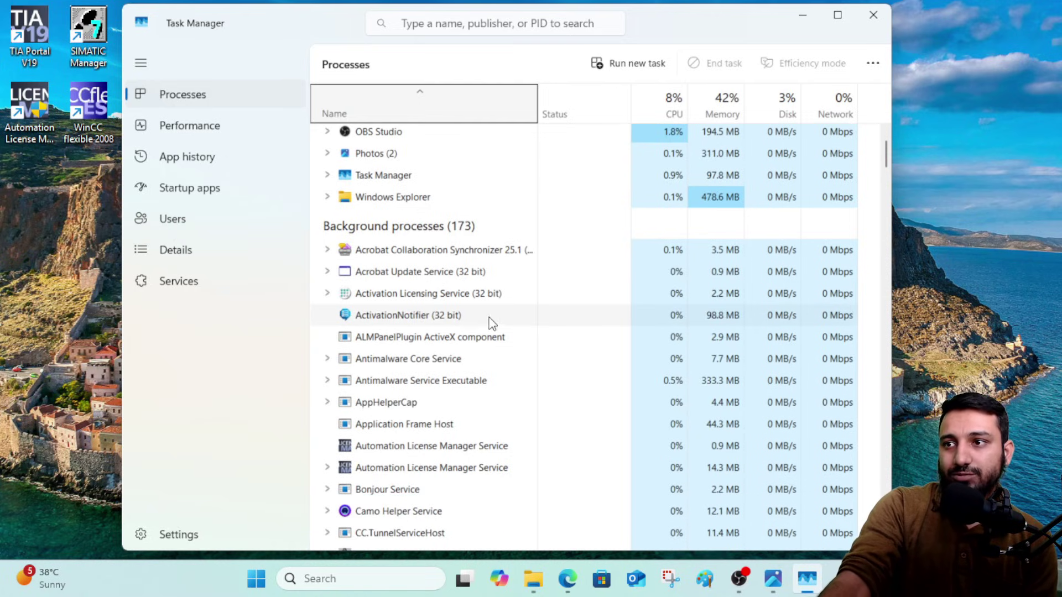
{"action": "scroll", "coordinate": [394, 179], "scroll_direction": "down", "scroll_amount": 1}
{"action": "scroll", "coordinate": [437, 354], "scroll_direction": "down", "scroll_amount": 1}
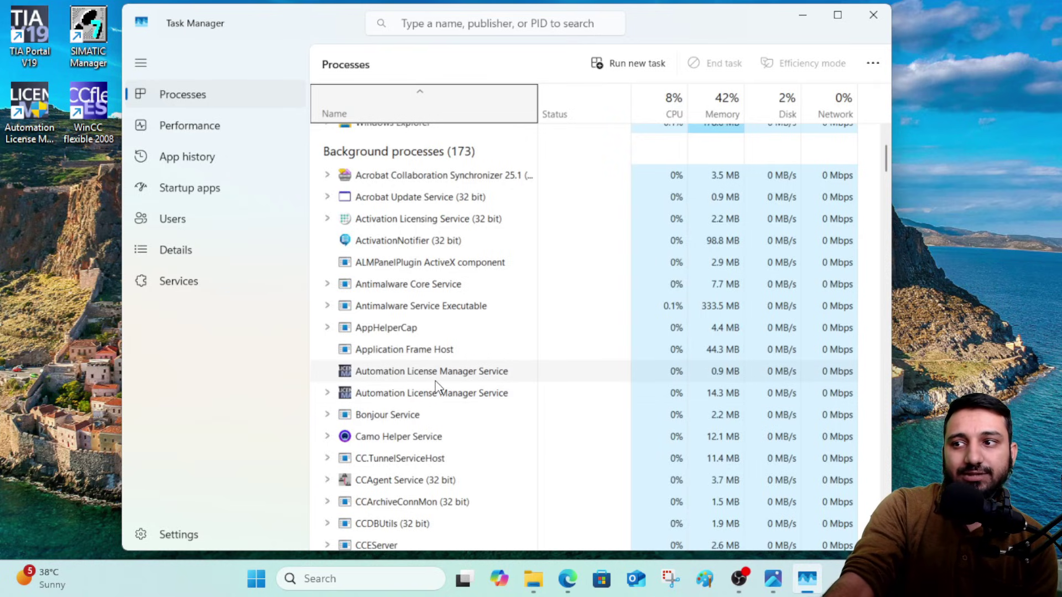
{"action": "left_click", "coordinate": [327, 393]}
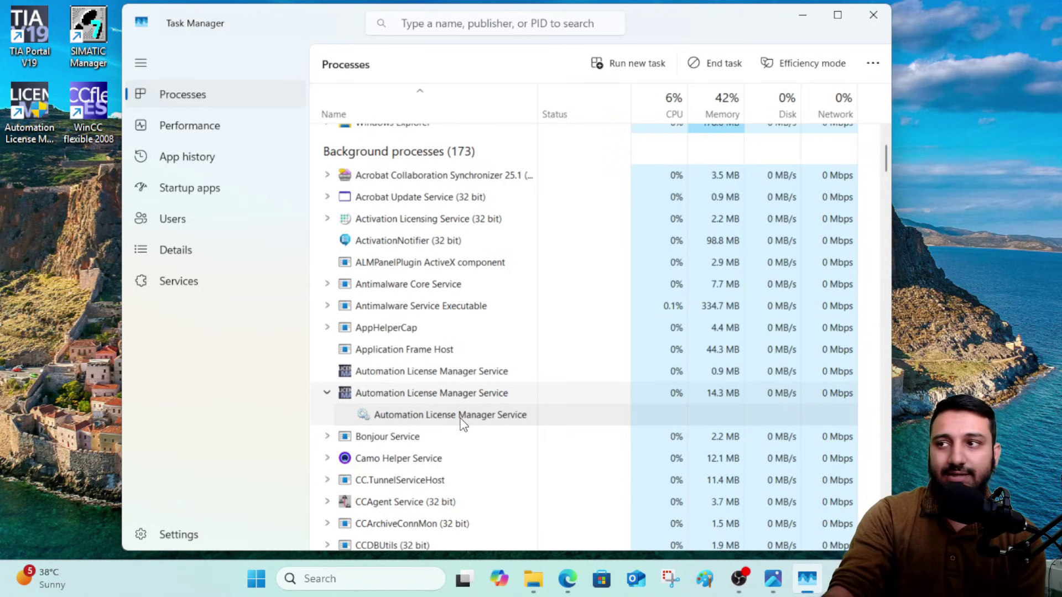
{"action": "left_click", "coordinate": [801, 16]}
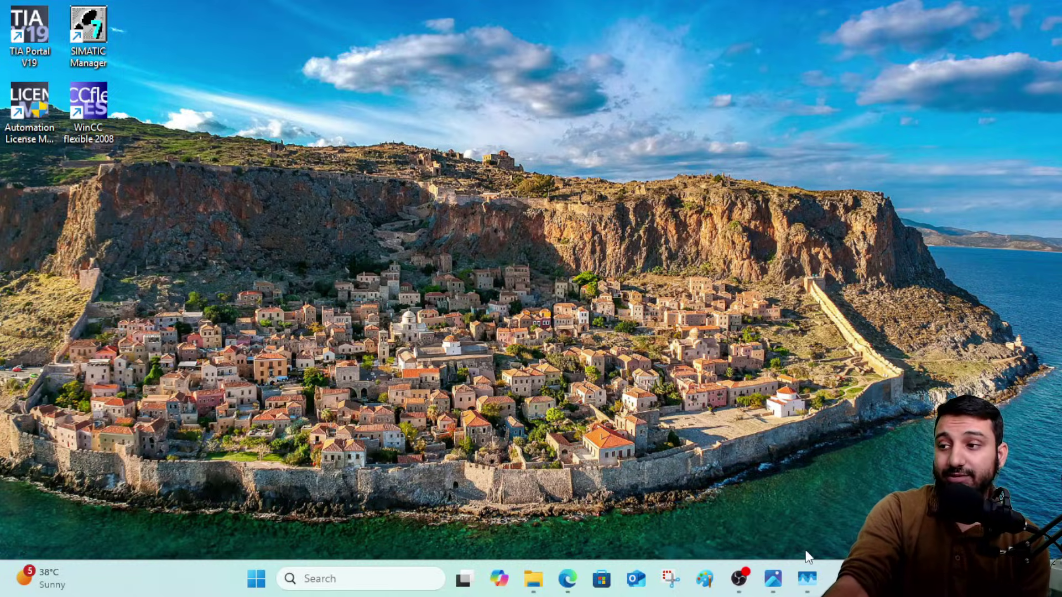
Step: Show the A.jpeg ALM error in Photos briefly, then restore Task Manager's background processes list
{"action": "left_click", "coordinate": [772, 579]}
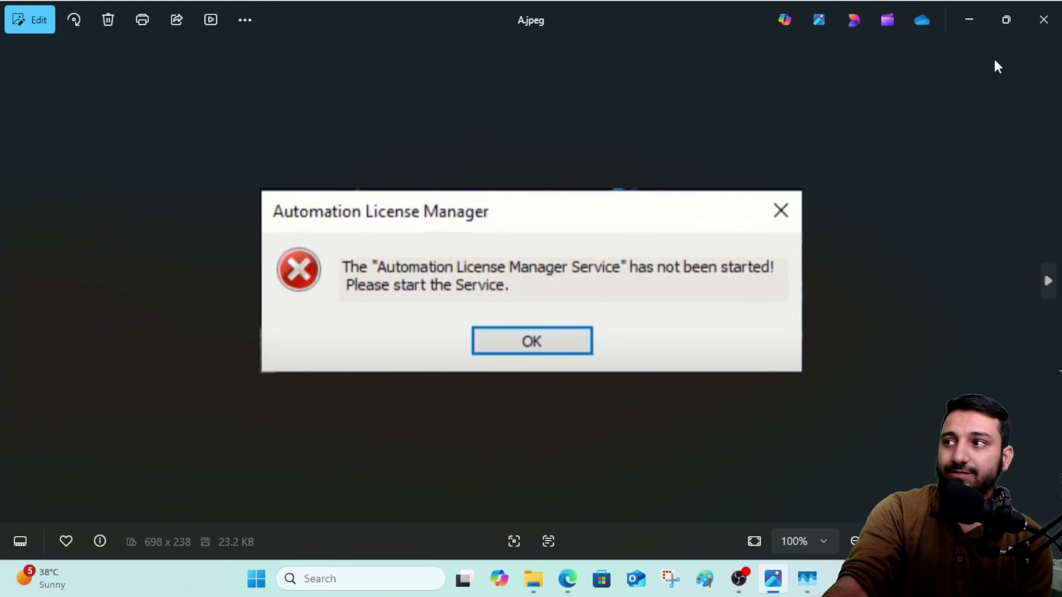
{"action": "left_click", "coordinate": [969, 21]}
{"action": "left_click", "coordinate": [815, 585]}
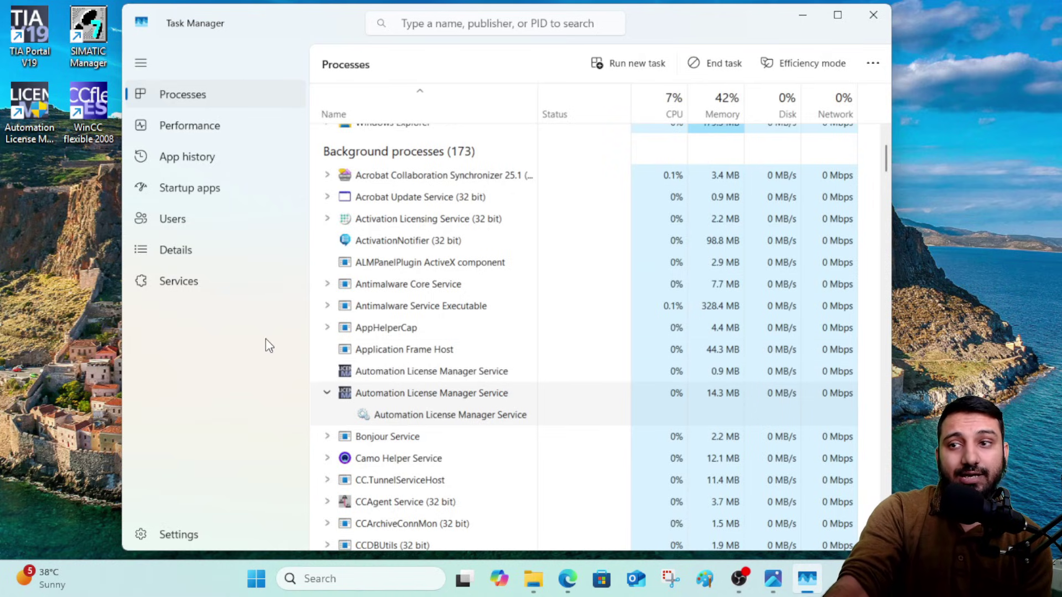
Step: Sort Task Manager's Services by name, confirm almservice is Running, and minimize Task Manager
{"action": "left_click", "coordinate": [224, 286]}
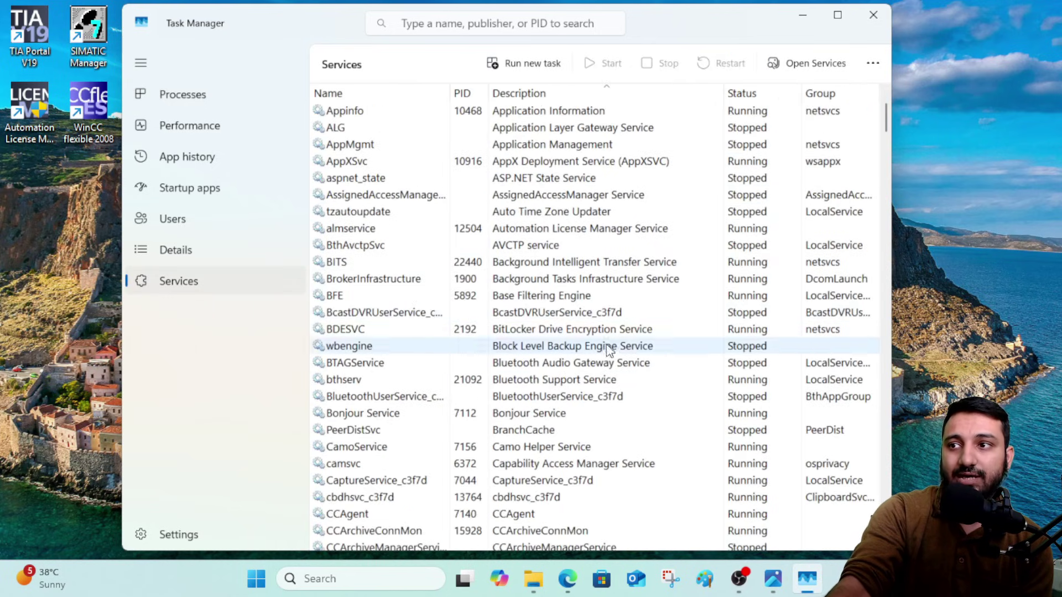
{"action": "scroll", "coordinate": [459, 132], "scroll_direction": "up", "scroll_amount": 2}
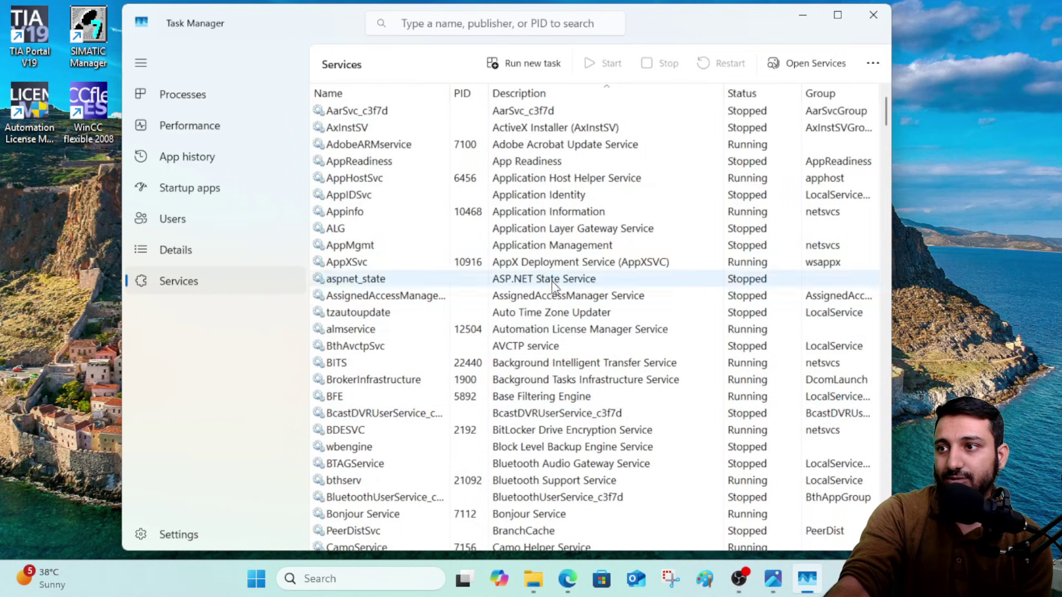
{"action": "left_click", "coordinate": [371, 96]}
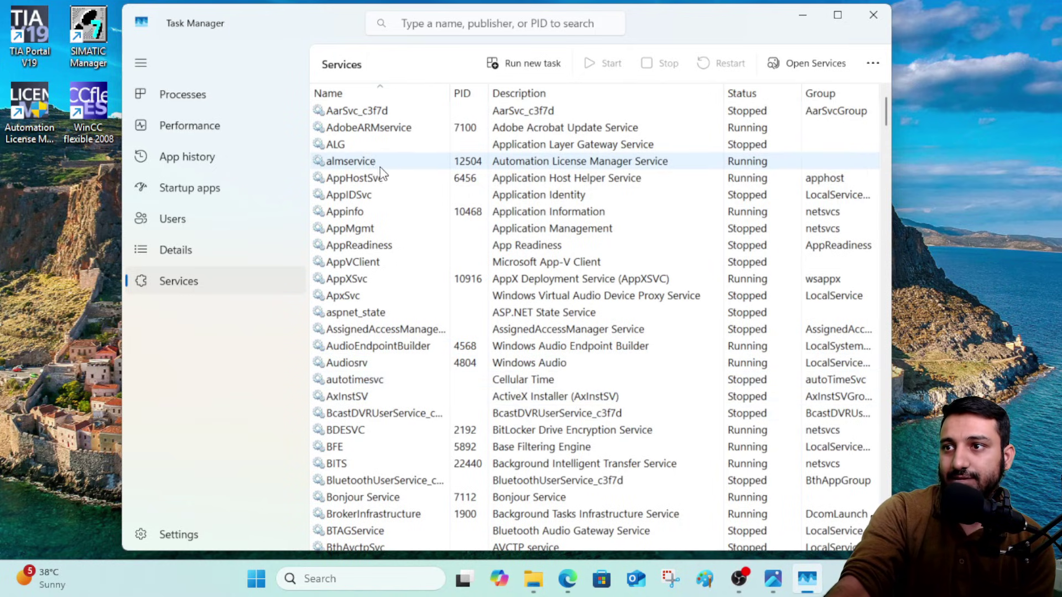
{"action": "left_click", "coordinate": [322, 163]}
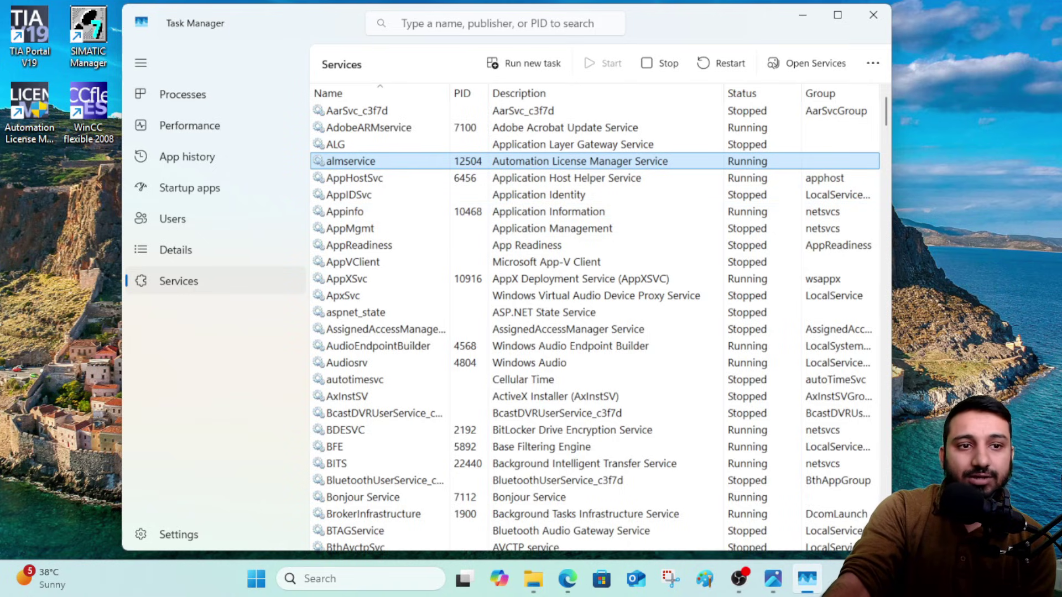
{"action": "left_click", "coordinate": [530, 161]}
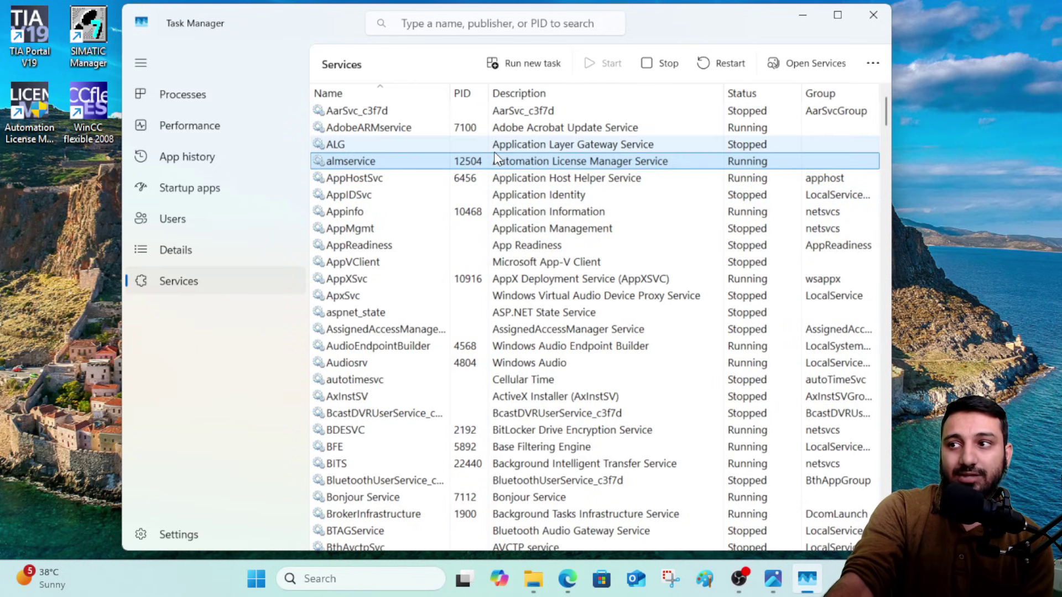
{"action": "left_click", "coordinate": [802, 15]}
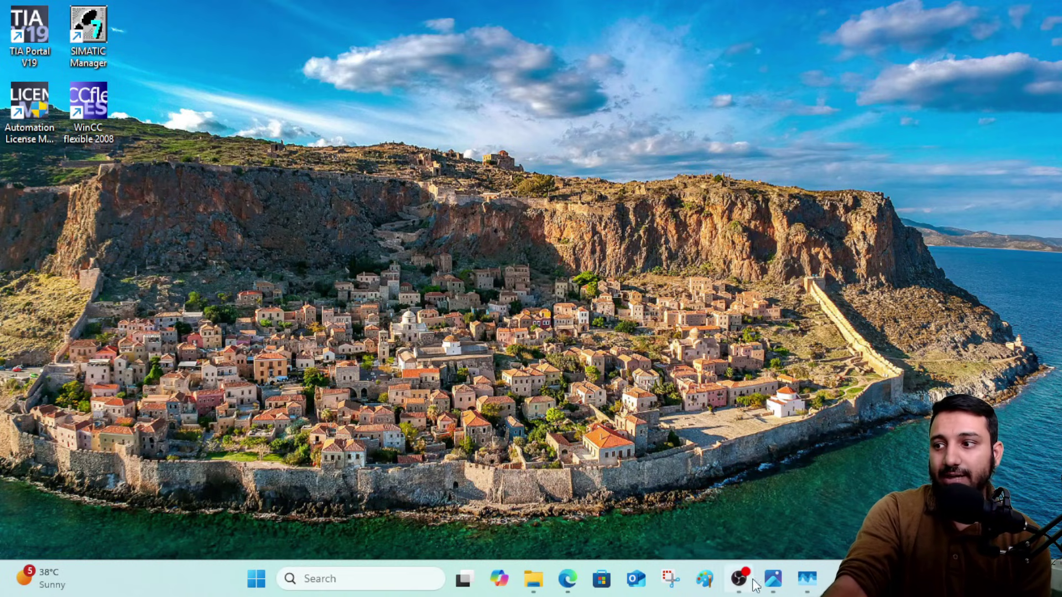
Step: Open the Services console by searching 'servic' in Windows Search
{"action": "left_click", "coordinate": [773, 578]}
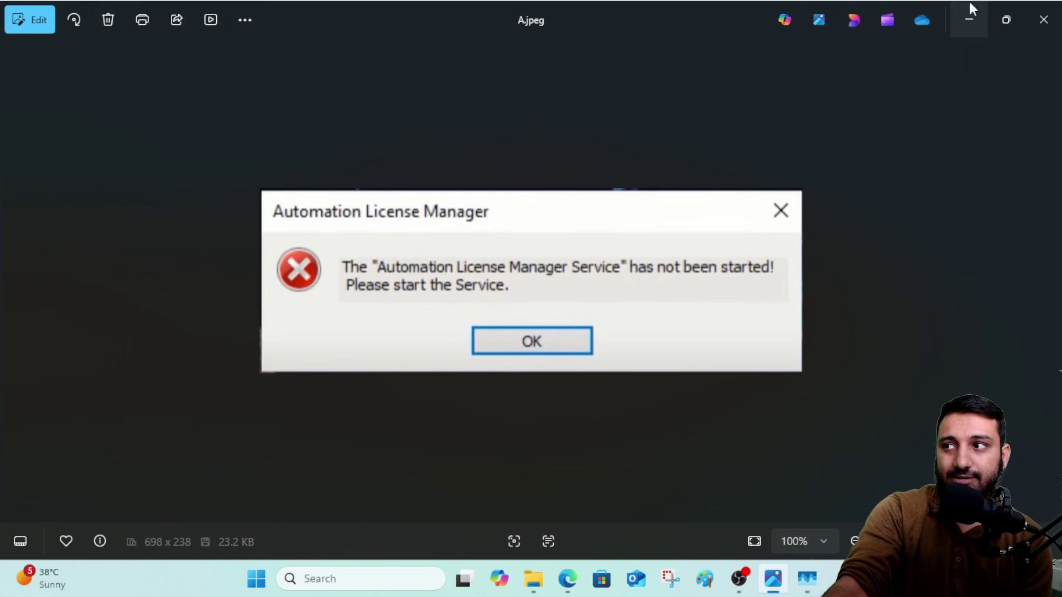
{"action": "left_click", "coordinate": [971, 22]}
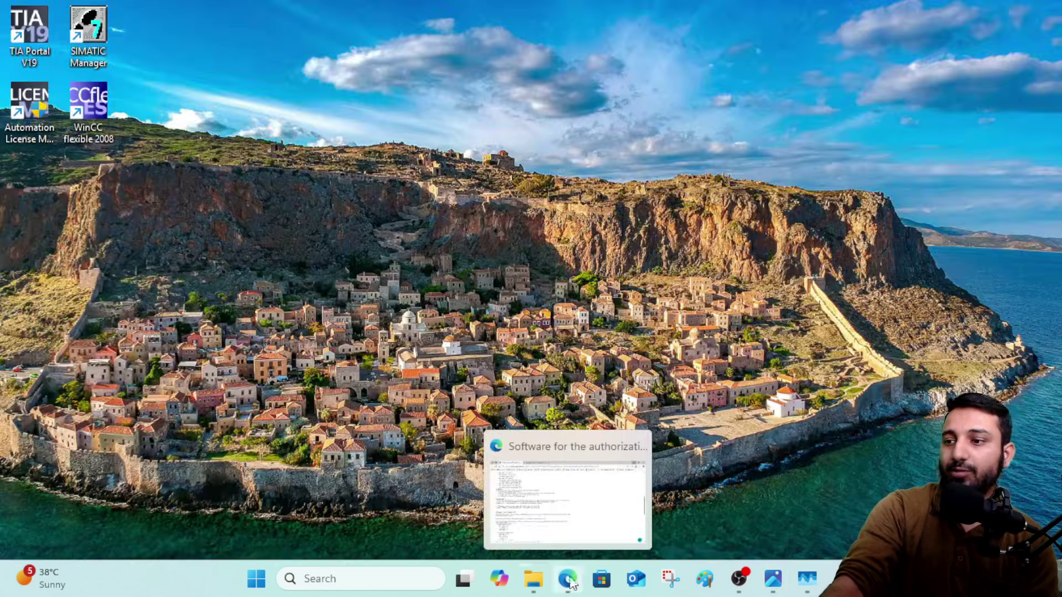
{"action": "left_click", "coordinate": [347, 586]}
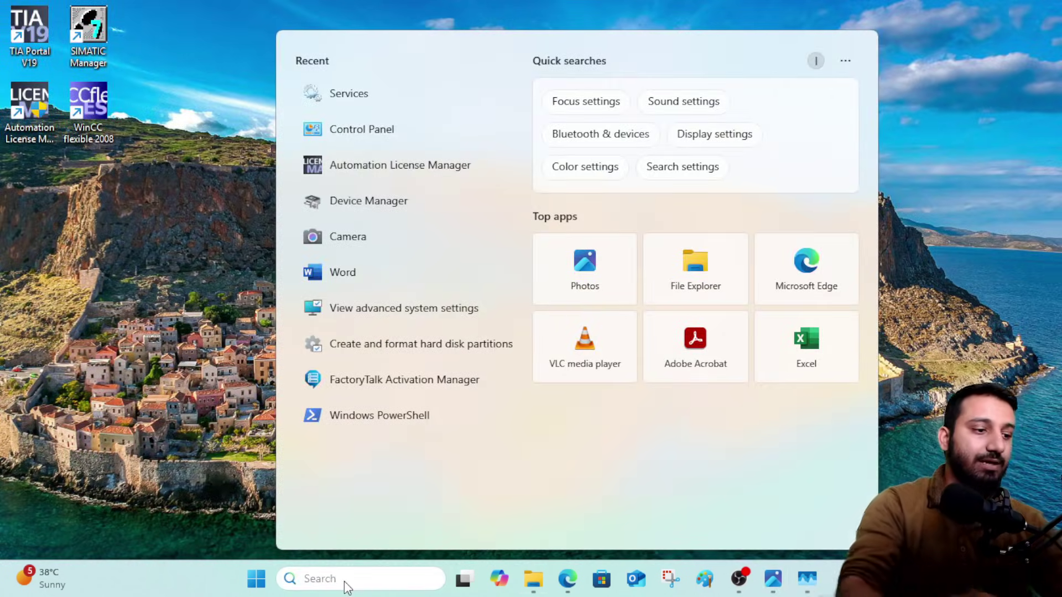
{"action": "type", "text": "serv"}
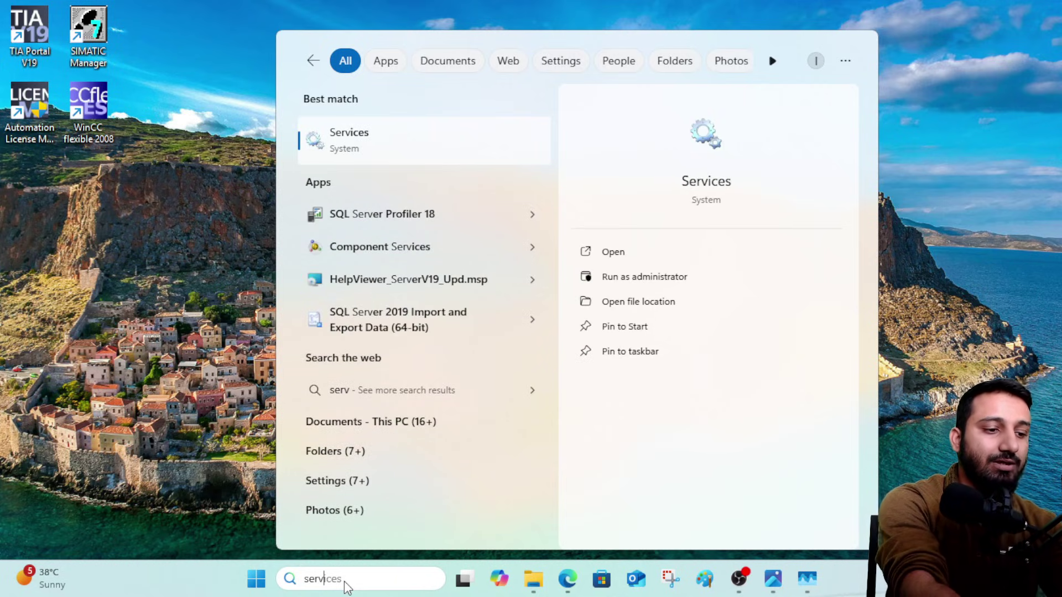
{"action": "type", "text": "ic"}
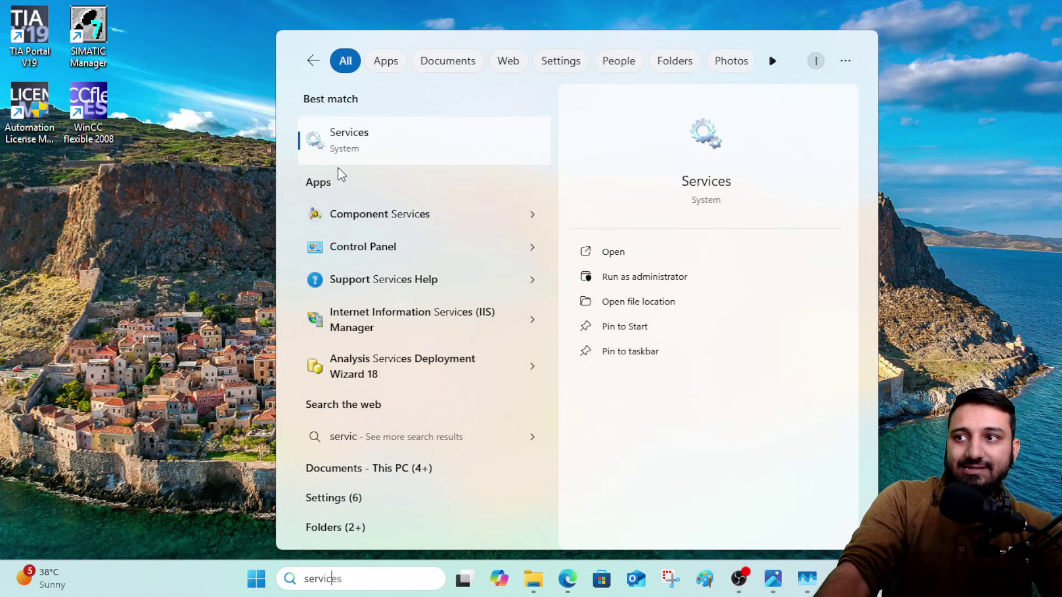
{"action": "left_click", "coordinate": [354, 150]}
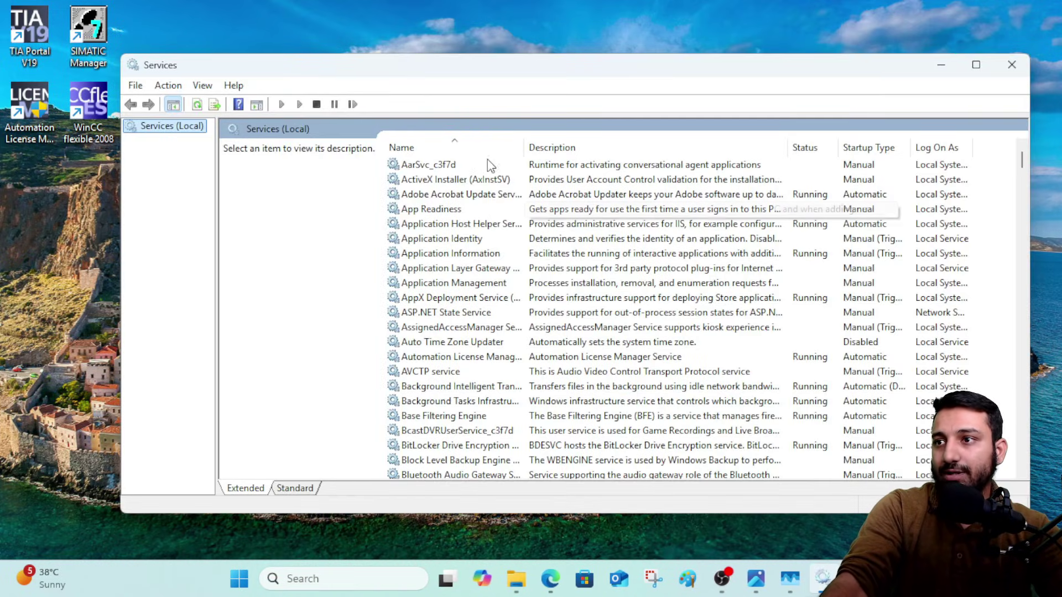
Step: Sort services A–Z by Name and select Automation License Manager Service, showing Running, Automatic
{"action": "left_click", "coordinate": [420, 146]}
{"action": "left_click", "coordinate": [429, 147]}
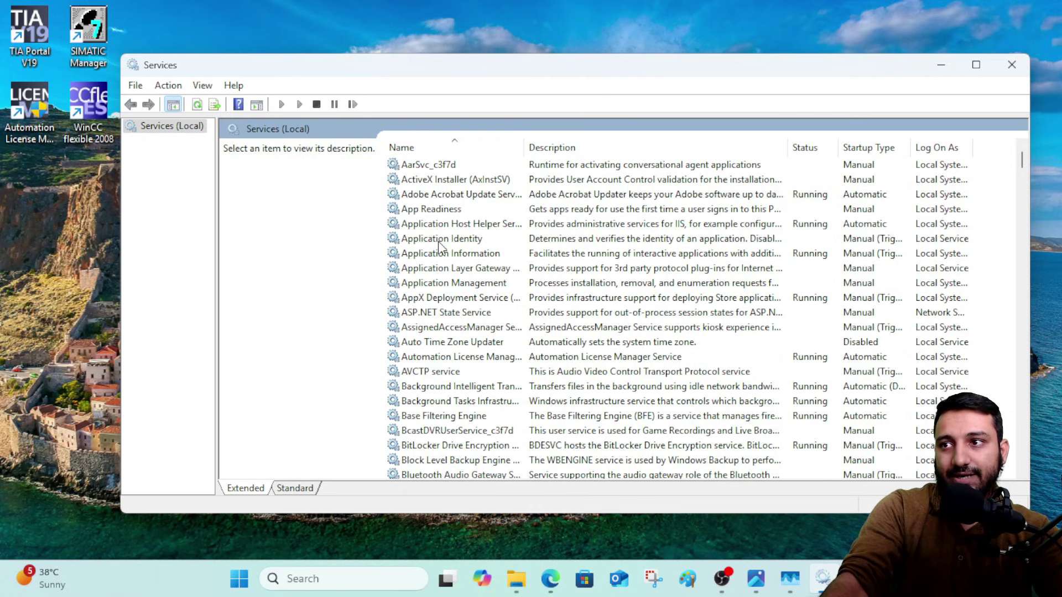
{"action": "left_click", "coordinate": [417, 356]}
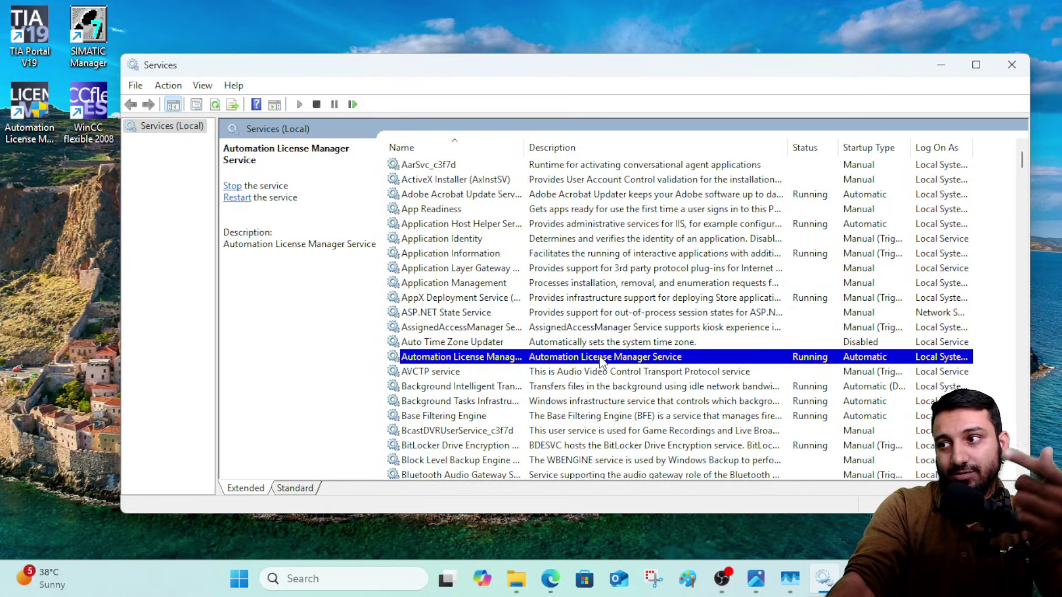
Step: In Automation License Manager Service properties, set Startup type to Automatic and confirm with OK
{"action": "right_click", "coordinate": [601, 362]}
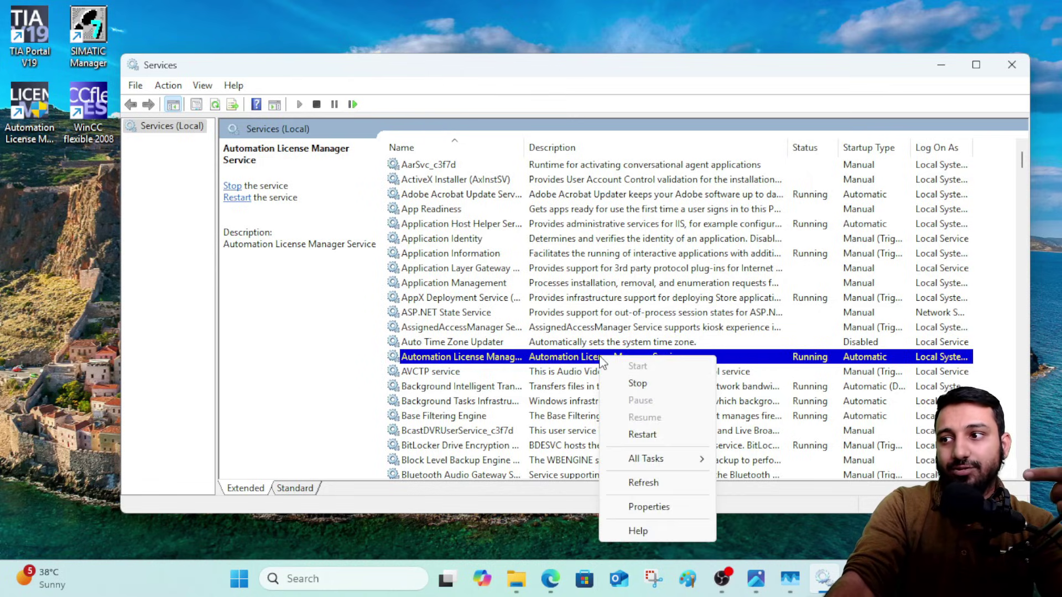
{"action": "left_click", "coordinate": [636, 508]}
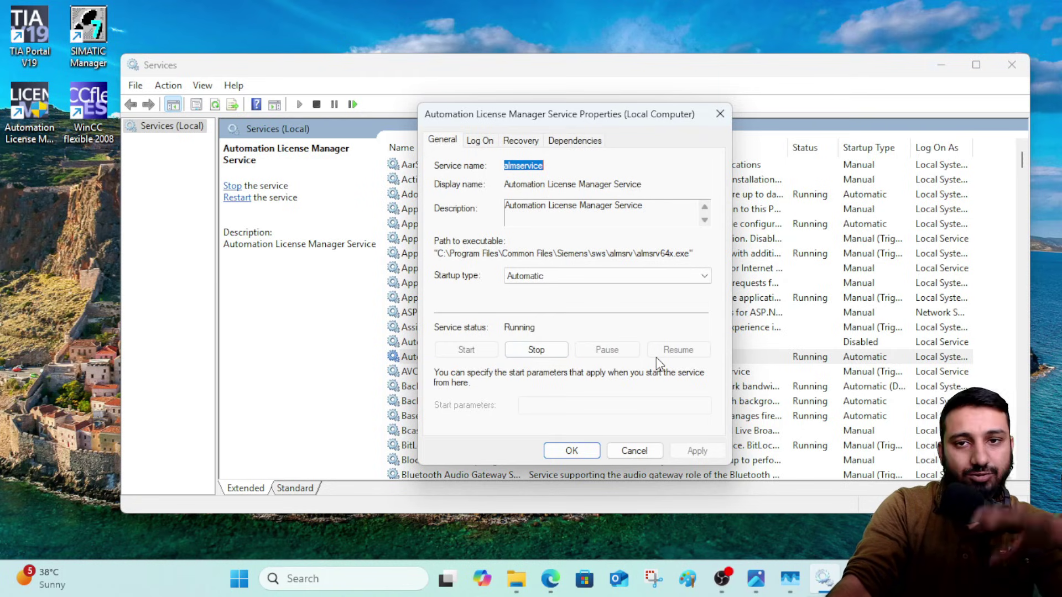
{"action": "left_click", "coordinate": [563, 276]}
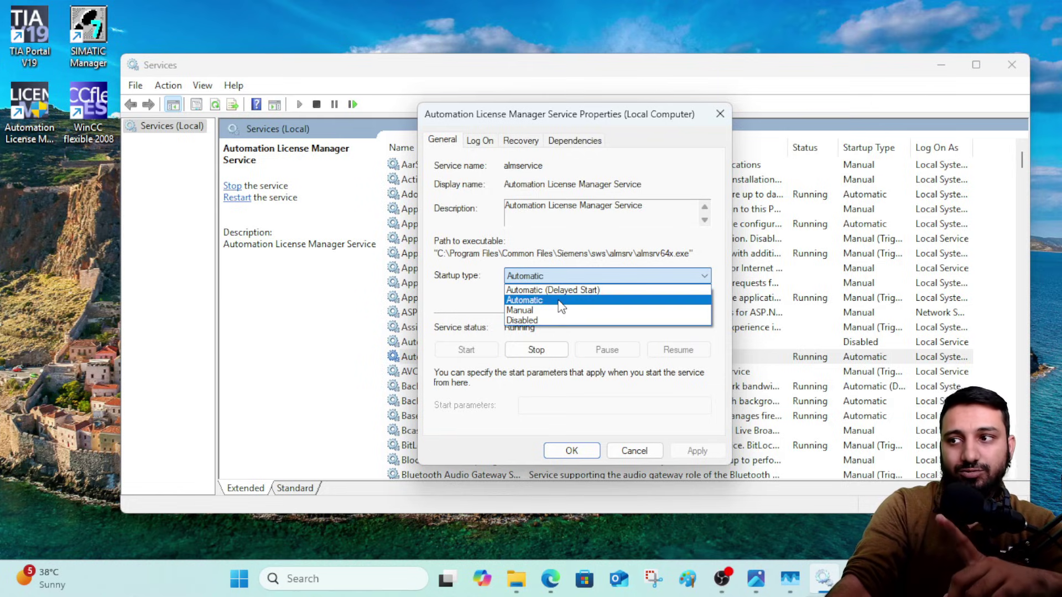
{"action": "left_click", "coordinate": [562, 306]}
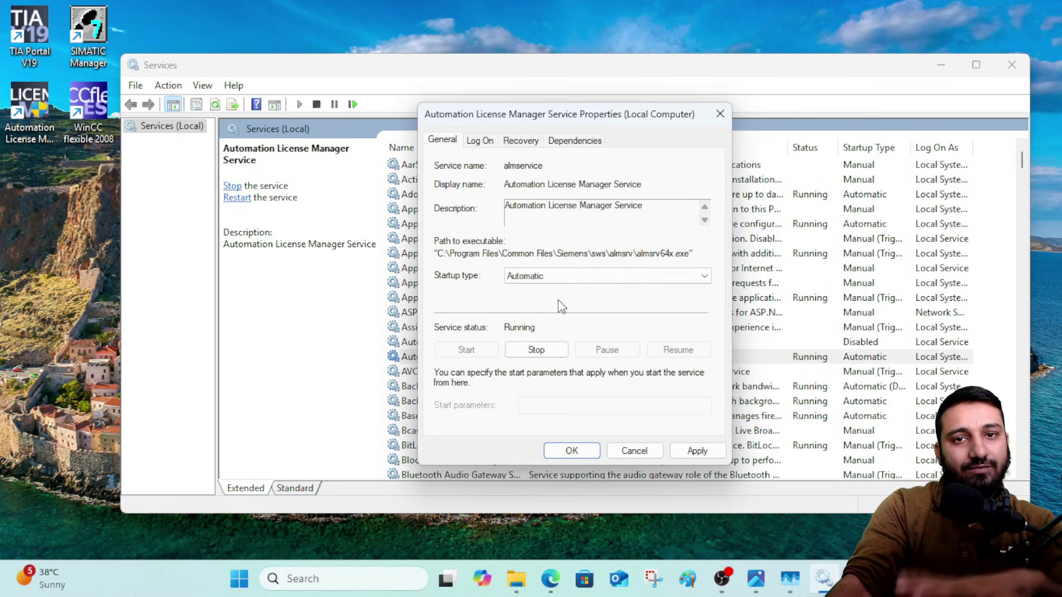
{"action": "left_click", "coordinate": [563, 279]}
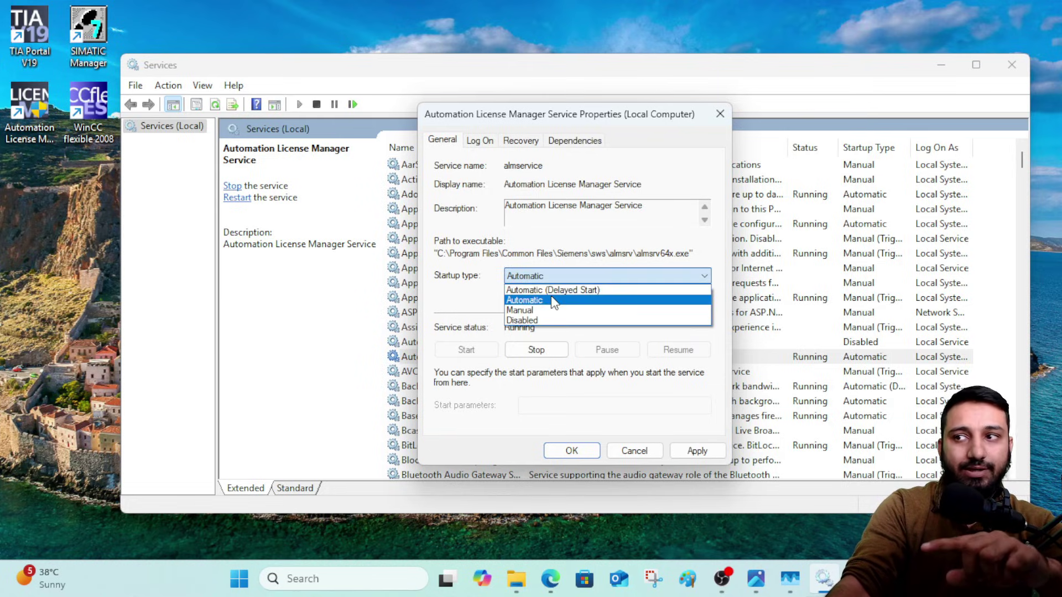
{"action": "left_click", "coordinate": [553, 303]}
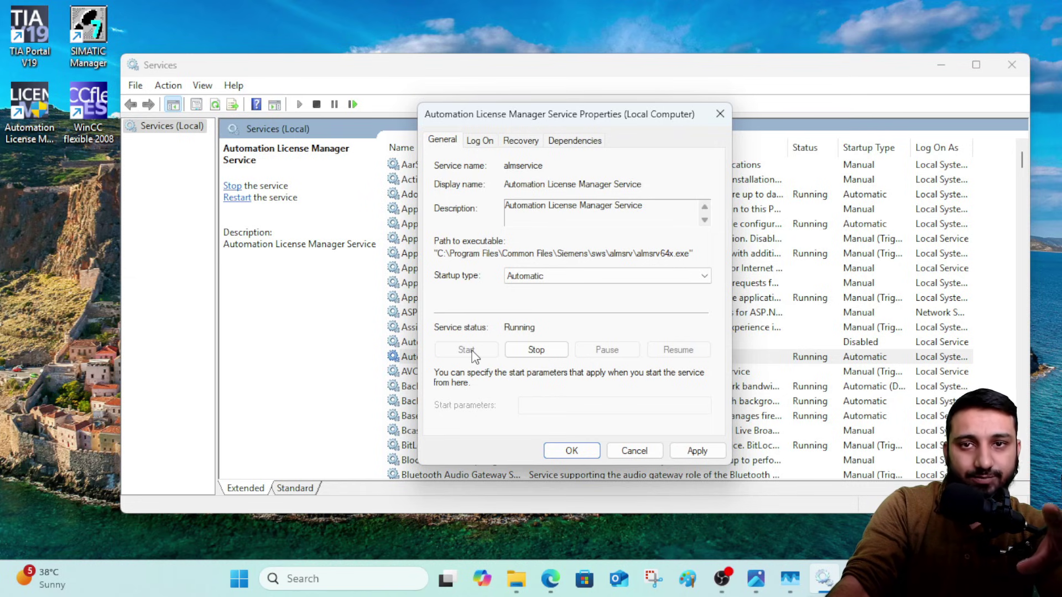
{"action": "left_click", "coordinate": [574, 451]}
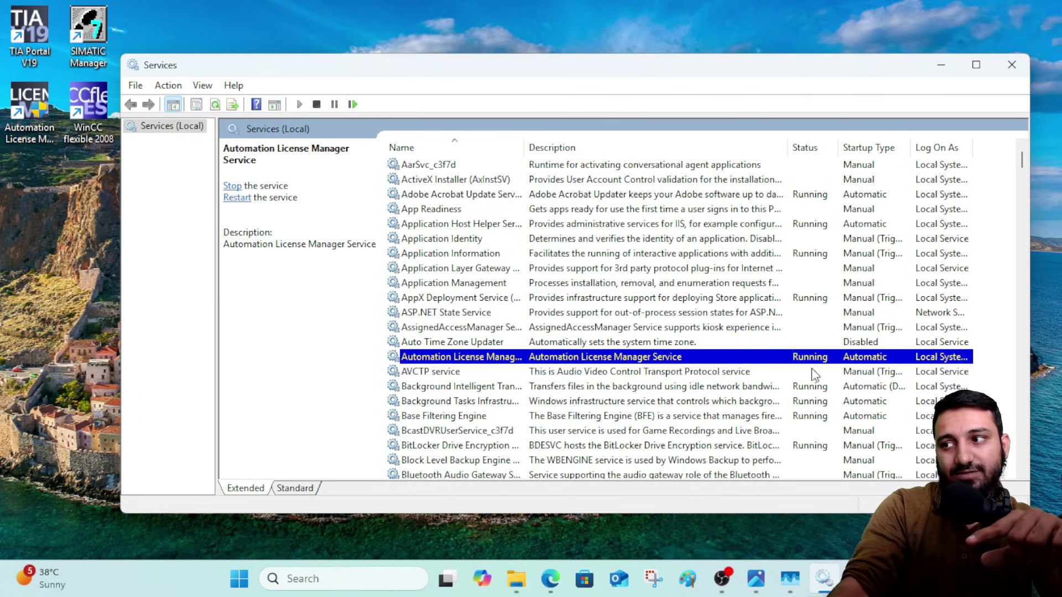
Step: Maximize Automation License Manager, review the 251 license keys on Local Disk (C:), then close it
{"action": "left_click", "coordinate": [942, 69]}
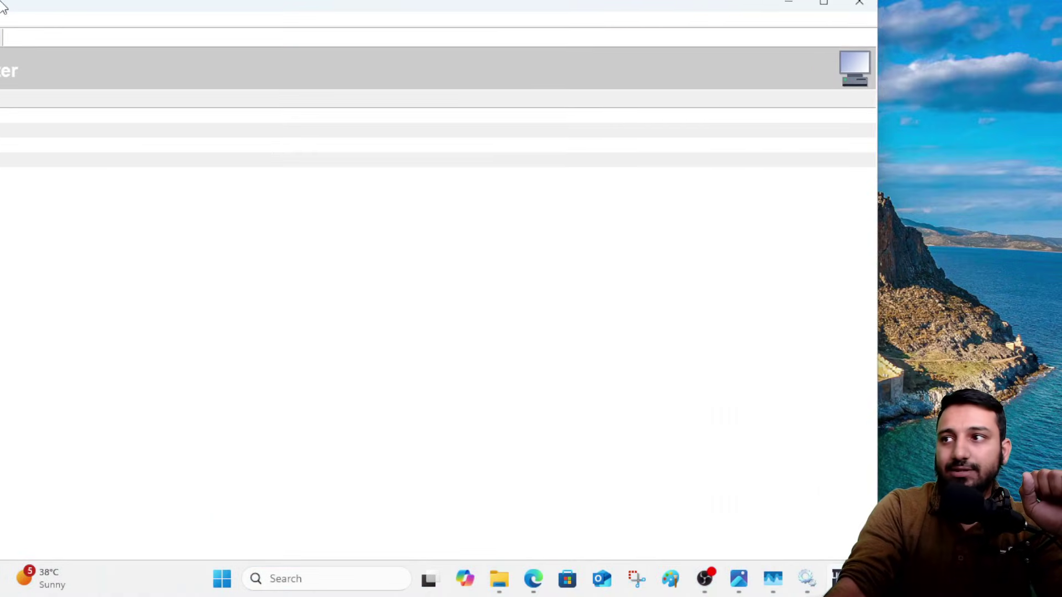
{"action": "left_click_drag", "start_coordinate": [3, 5], "coordinate": [145, 4]}
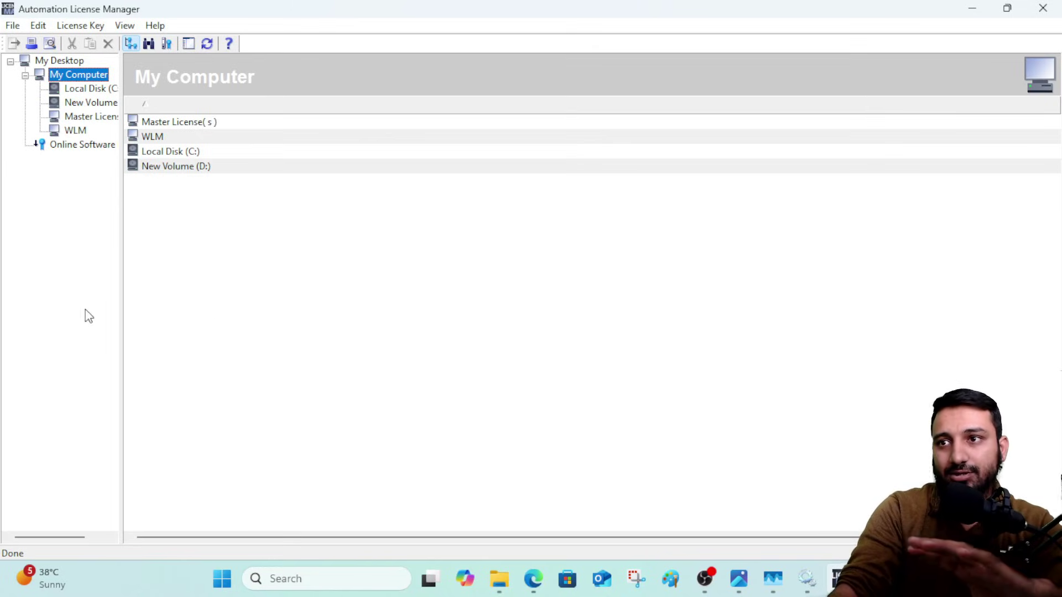
{"action": "left_click", "coordinate": [86, 89]}
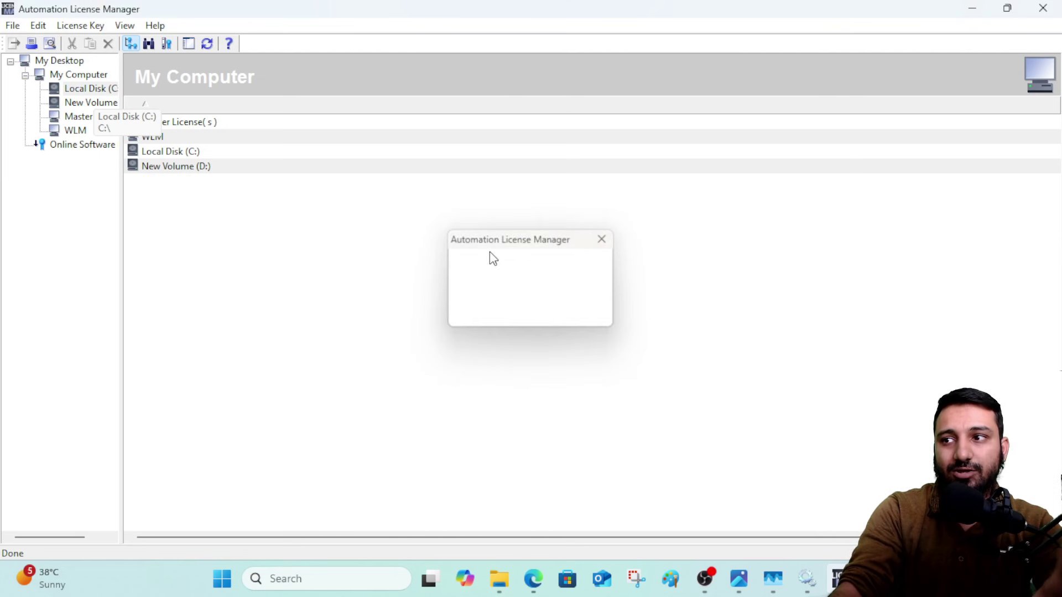
{"action": "scroll", "coordinate": [671, 283], "scroll_direction": "down", "scroll_amount": 20}
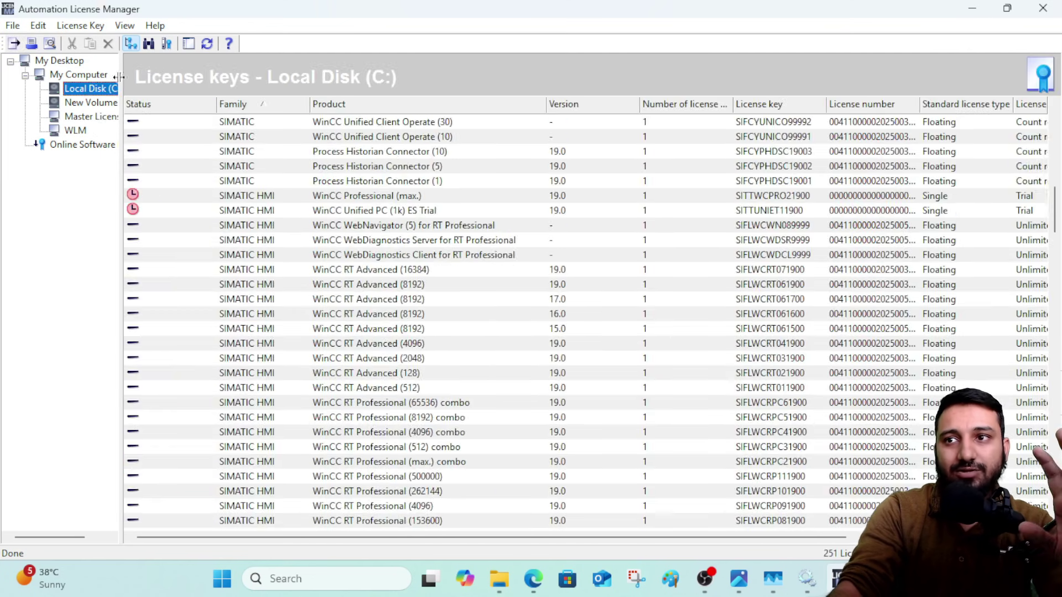
{"action": "scroll", "coordinate": [249, 179], "scroll_direction": "down", "scroll_amount": 15}
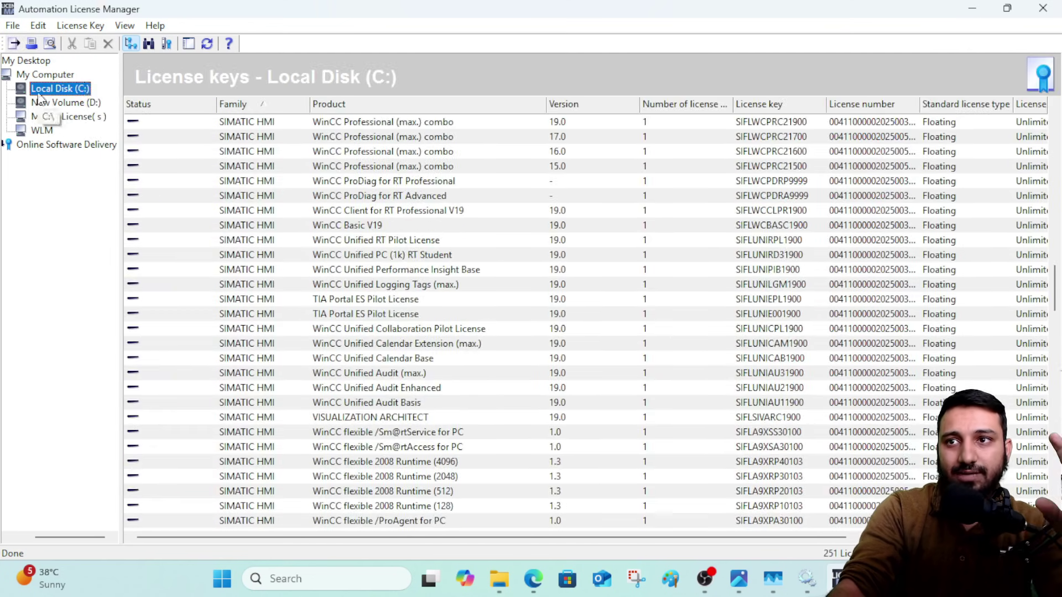
{"action": "left_click", "coordinate": [43, 74]}
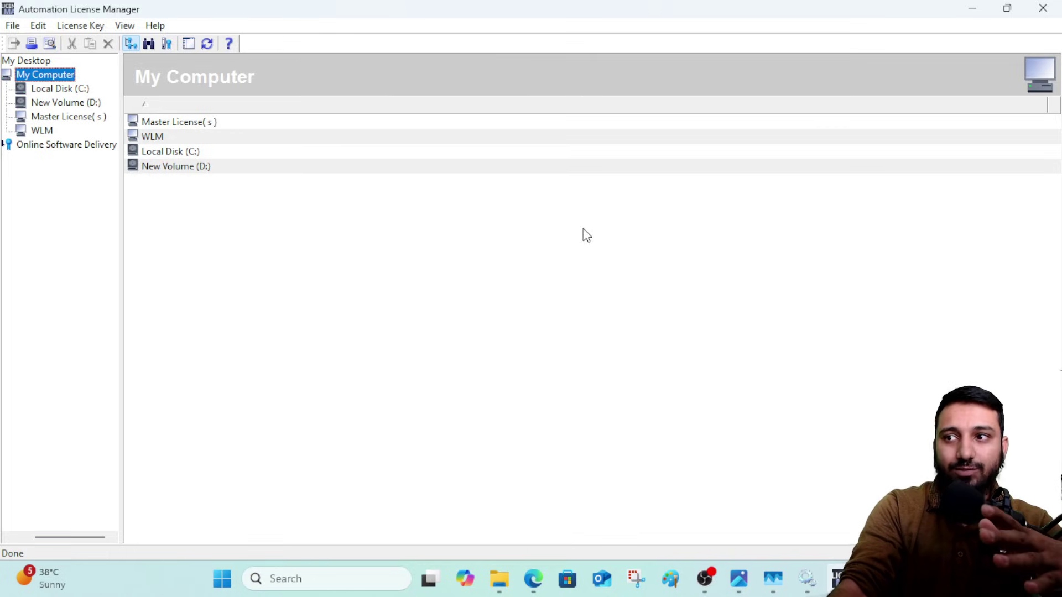
{"action": "left_click", "coordinate": [1042, 8]}
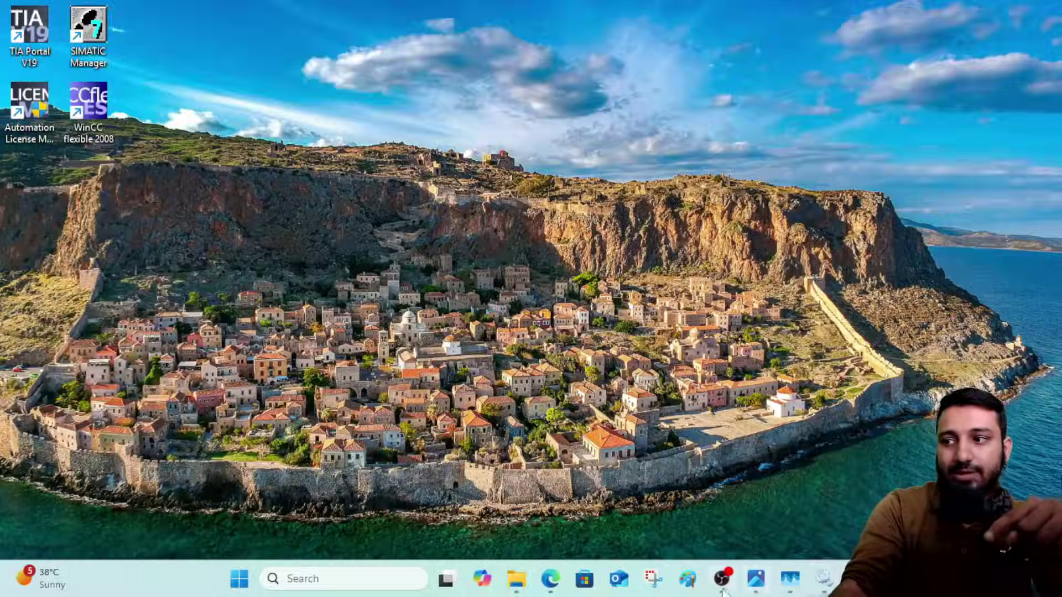
{"action": "left_click", "coordinate": [754, 579]}
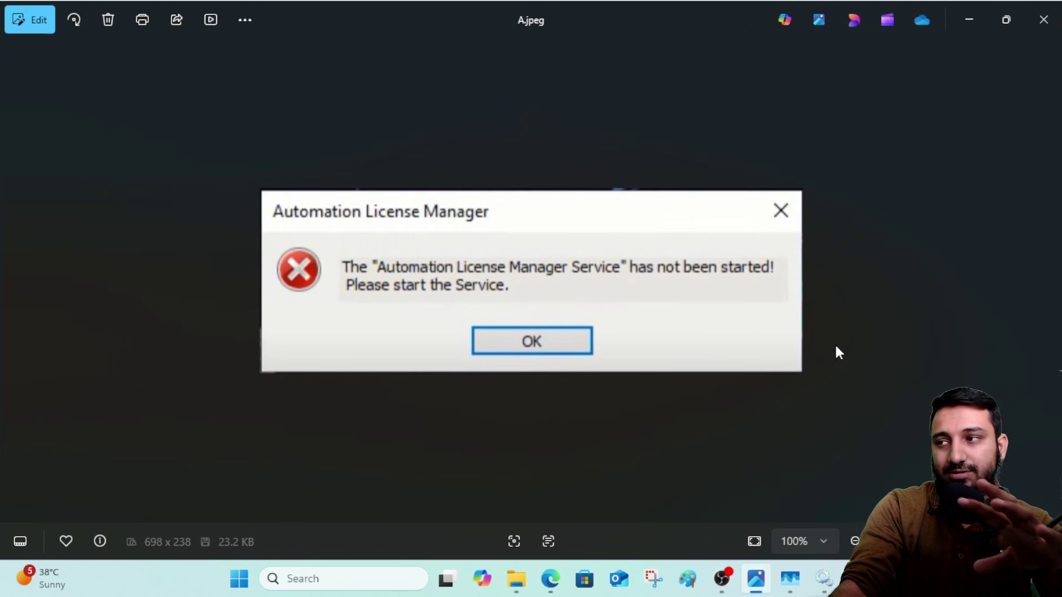
{"action": "left_click", "coordinate": [1049, 281]}
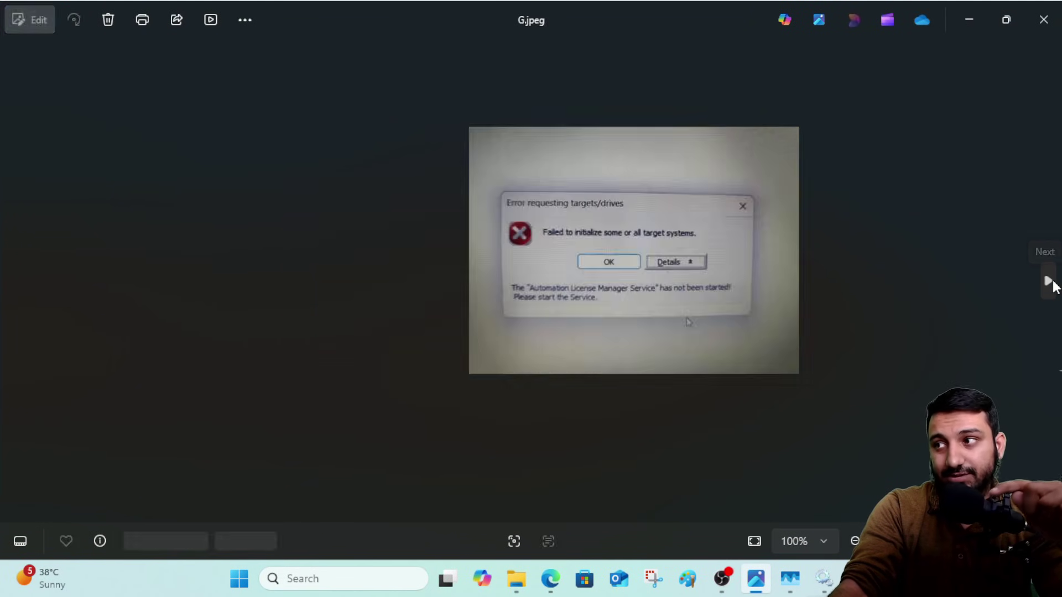
{"action": "left_click", "coordinate": [1051, 281]}
{"action": "left_click", "coordinate": [1050, 281]}
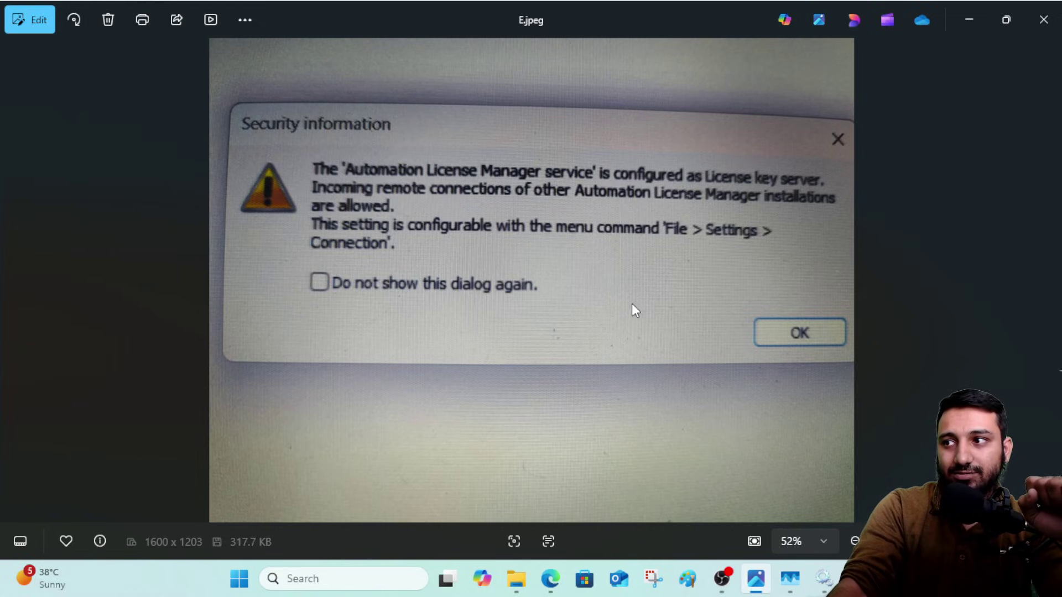
{"action": "left_click", "coordinate": [8, 279]}
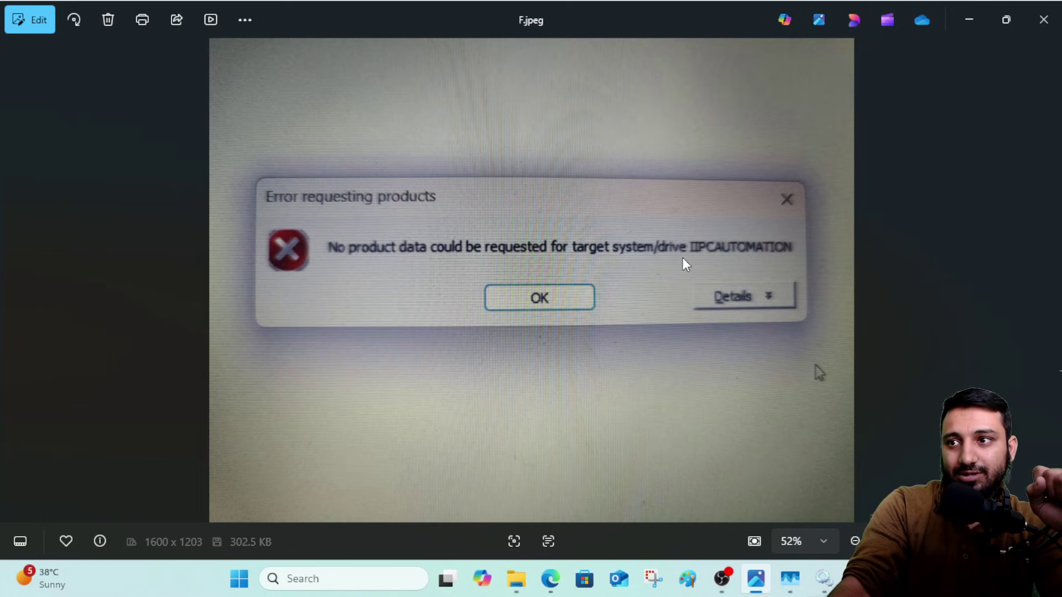
{"action": "left_click", "coordinate": [12, 279]}
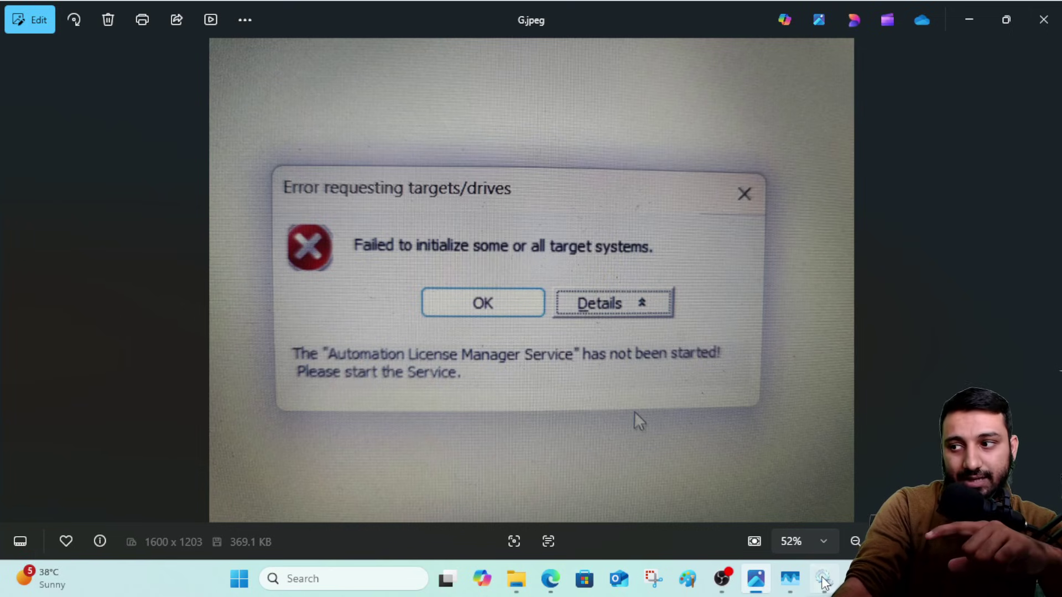
{"action": "key", "text": "alt+Tab"}
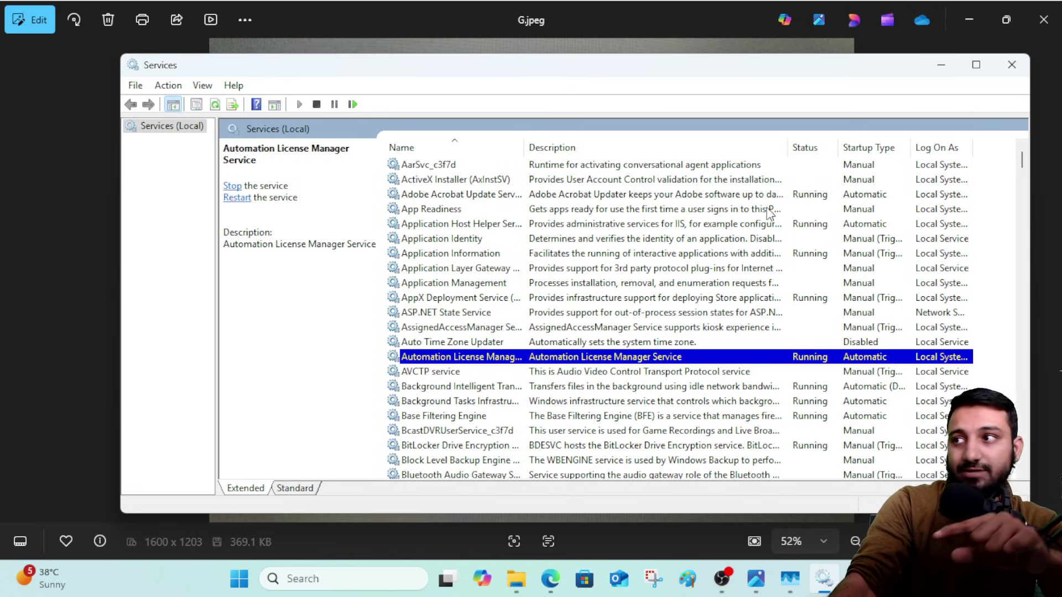
{"action": "left_click", "coordinate": [940, 65]}
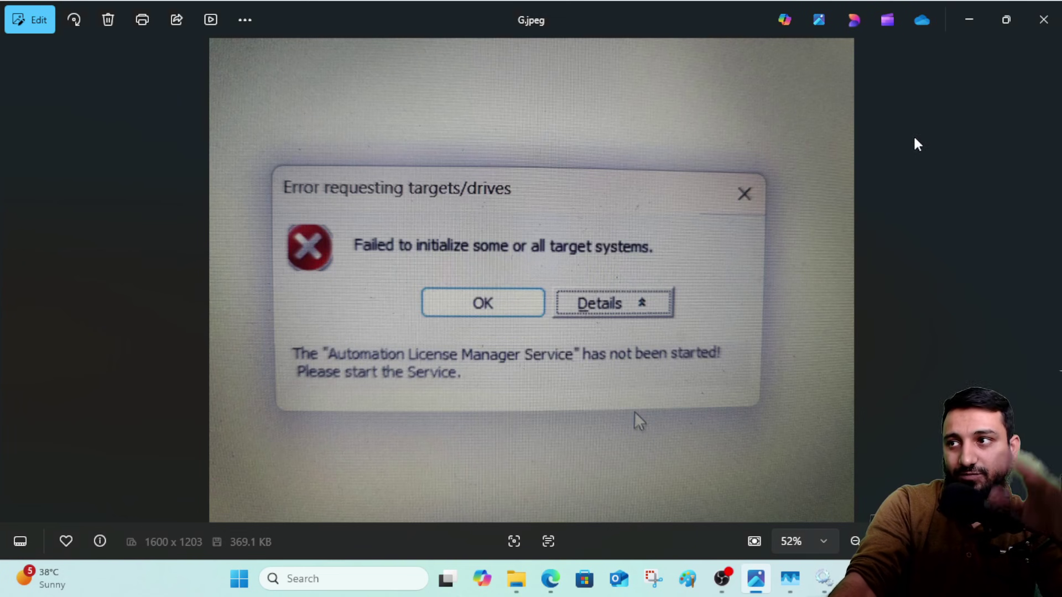
{"action": "left_click", "coordinate": [1043, 19]}
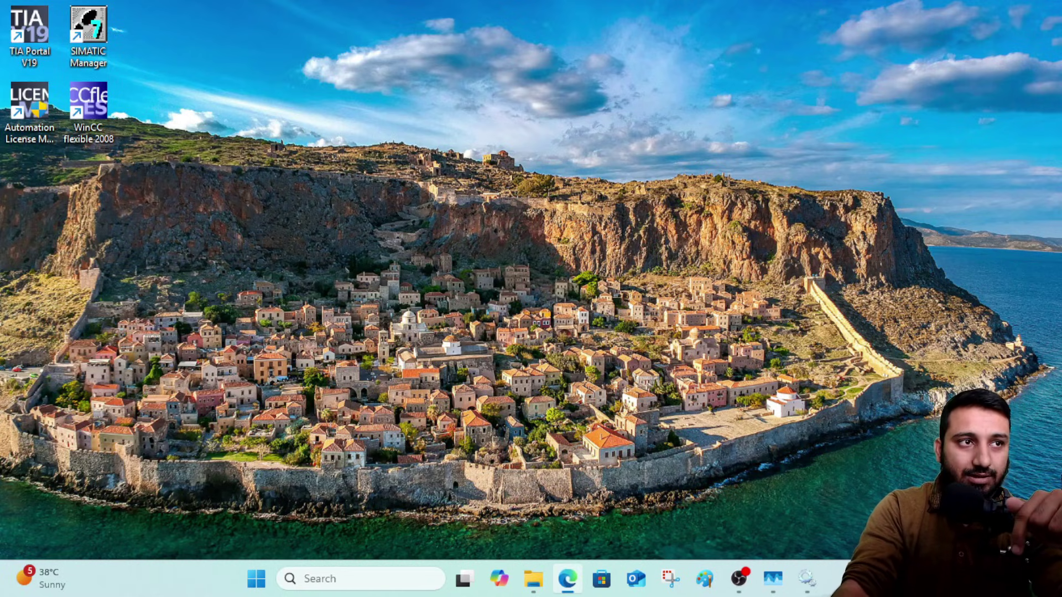
{"action": "left_click", "coordinate": [567, 578]}
{"action": "left_click_drag", "start_coordinate": [333, 22], "coordinate": [467, 11]}
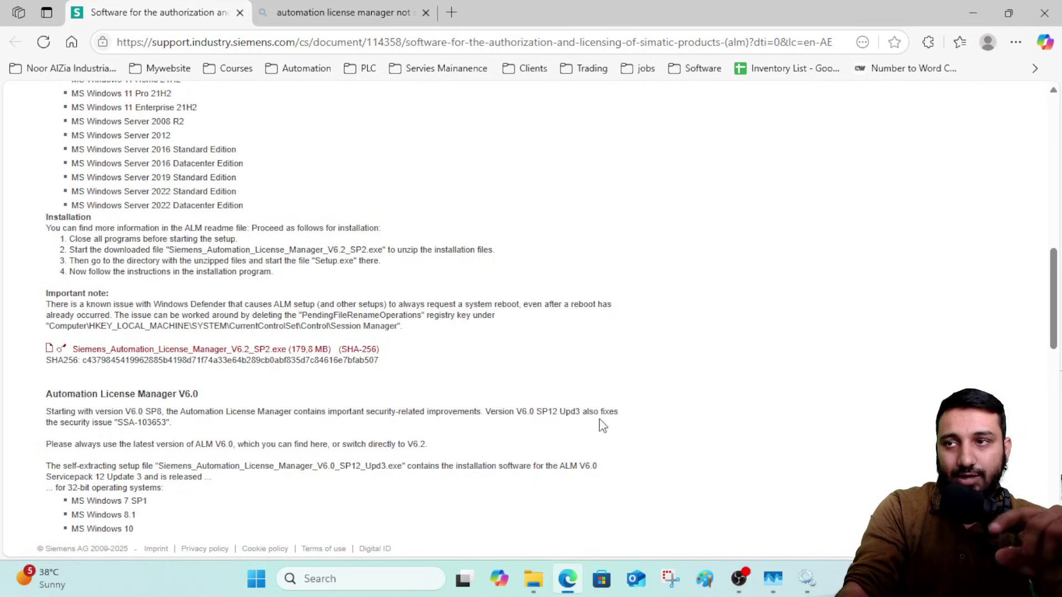
{"action": "left_click", "coordinate": [309, 350]}
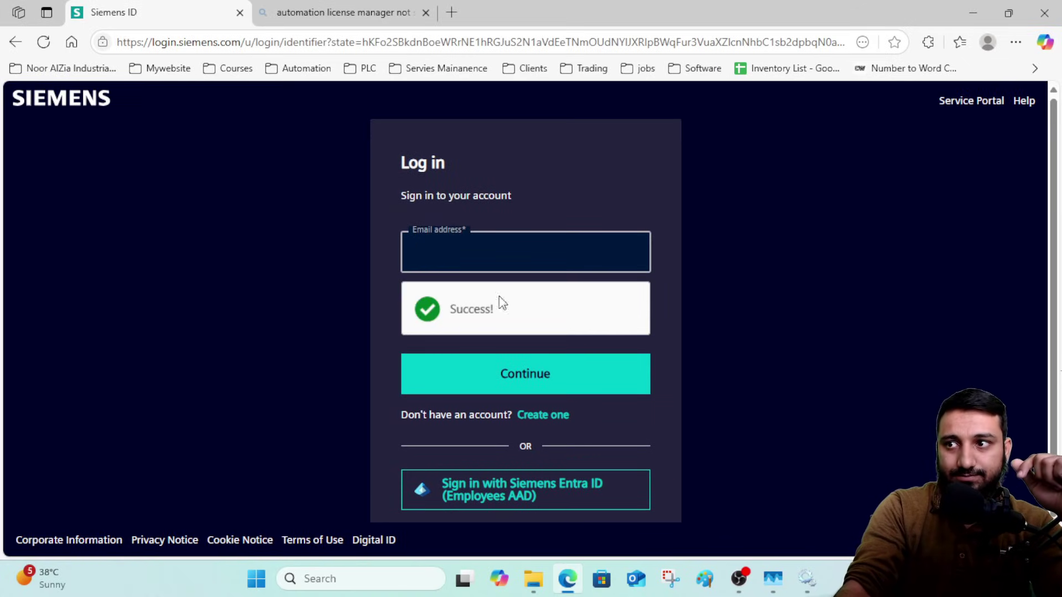
{"action": "left_click", "coordinate": [451, 254]}
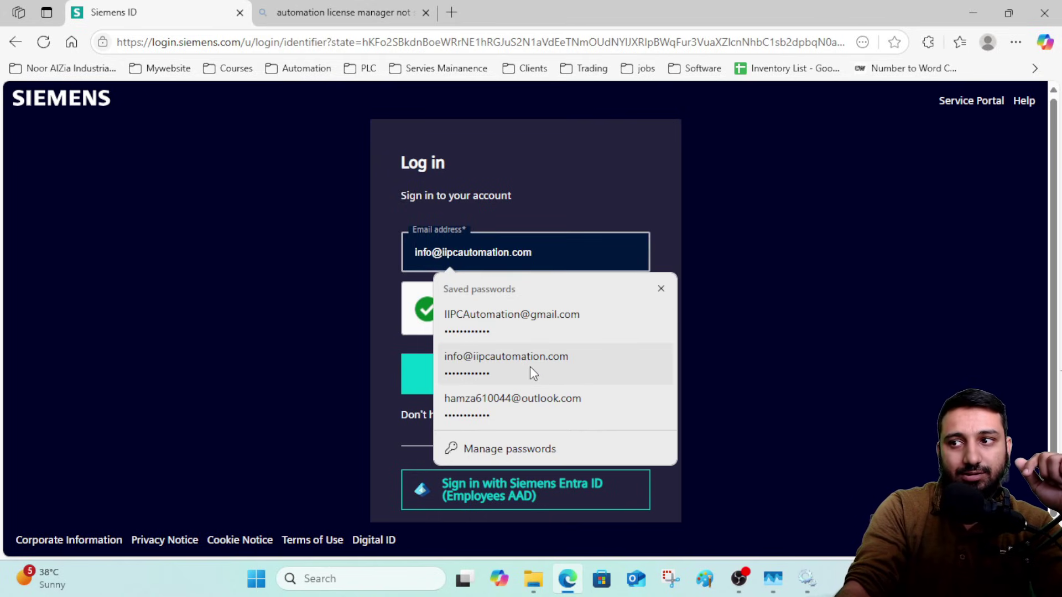
{"action": "left_click", "coordinate": [15, 42]}
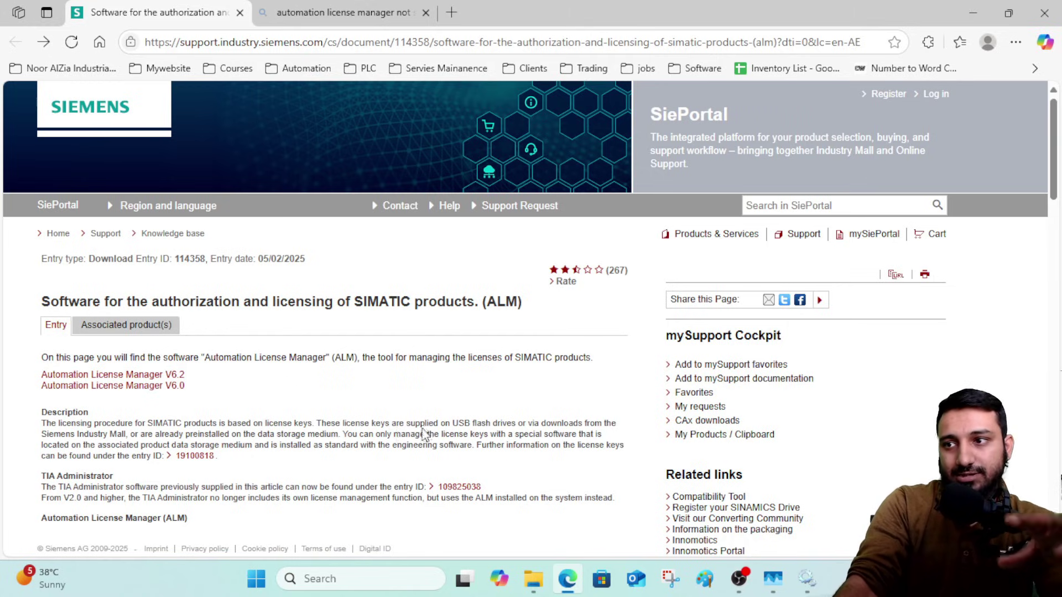
{"action": "scroll", "coordinate": [531, 431], "scroll_direction": "down", "scroll_amount": 15}
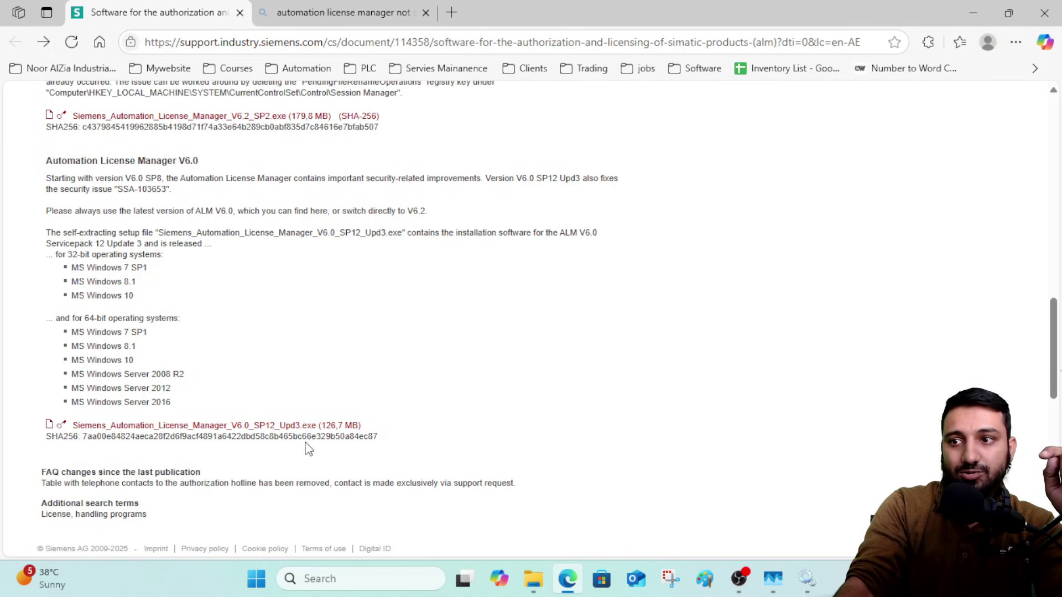
{"action": "left_click", "coordinate": [972, 12]}
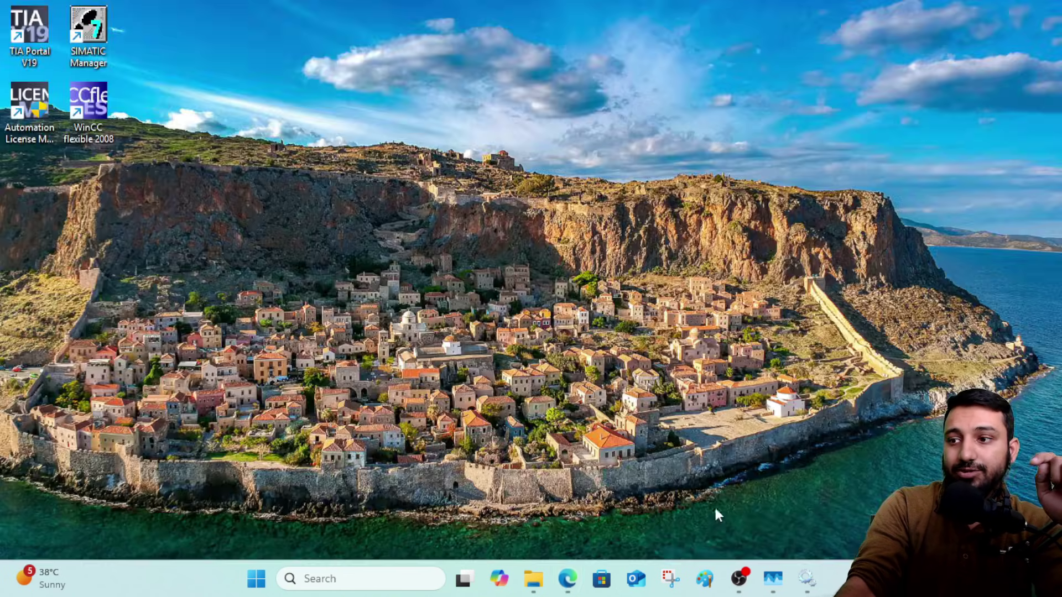
Step: Close the ALM ERROR tab and open Local Disk (C:) > Program Files
{"action": "left_click", "coordinate": [534, 581]}
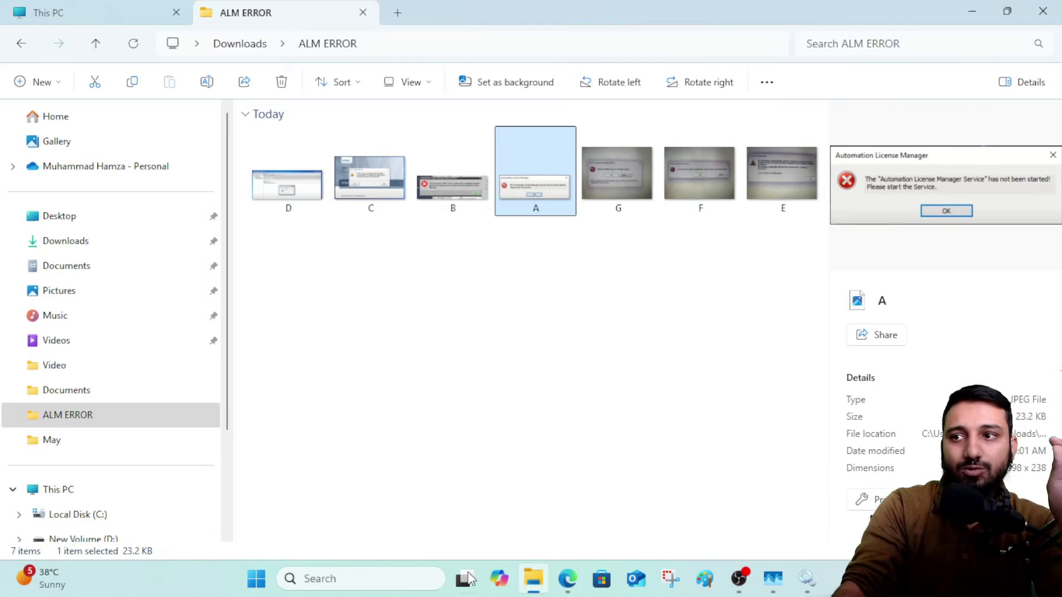
{"action": "left_click", "coordinate": [362, 12]}
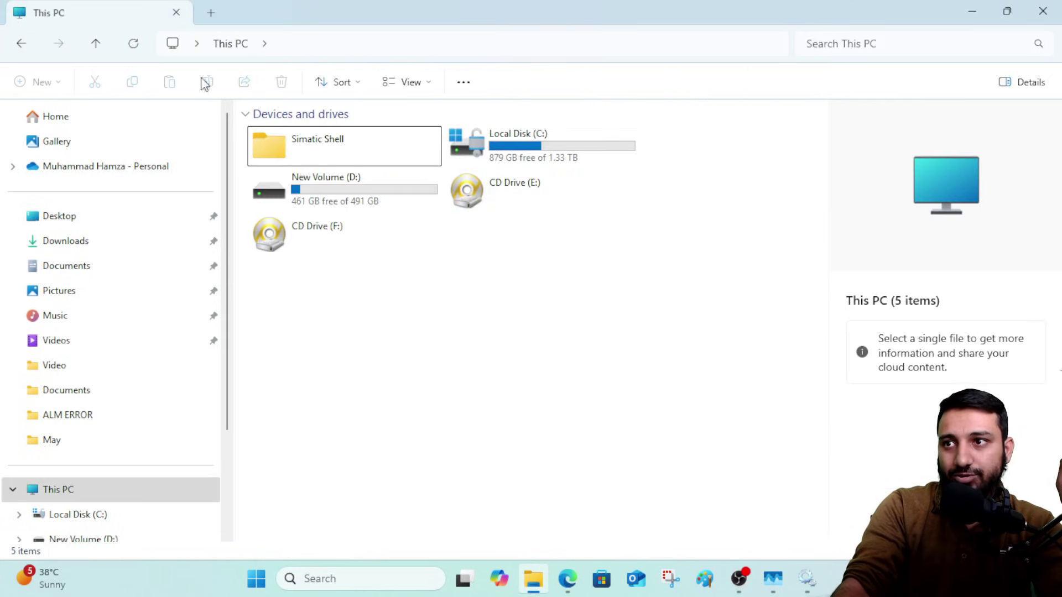
{"action": "double_click", "coordinate": [497, 162]}
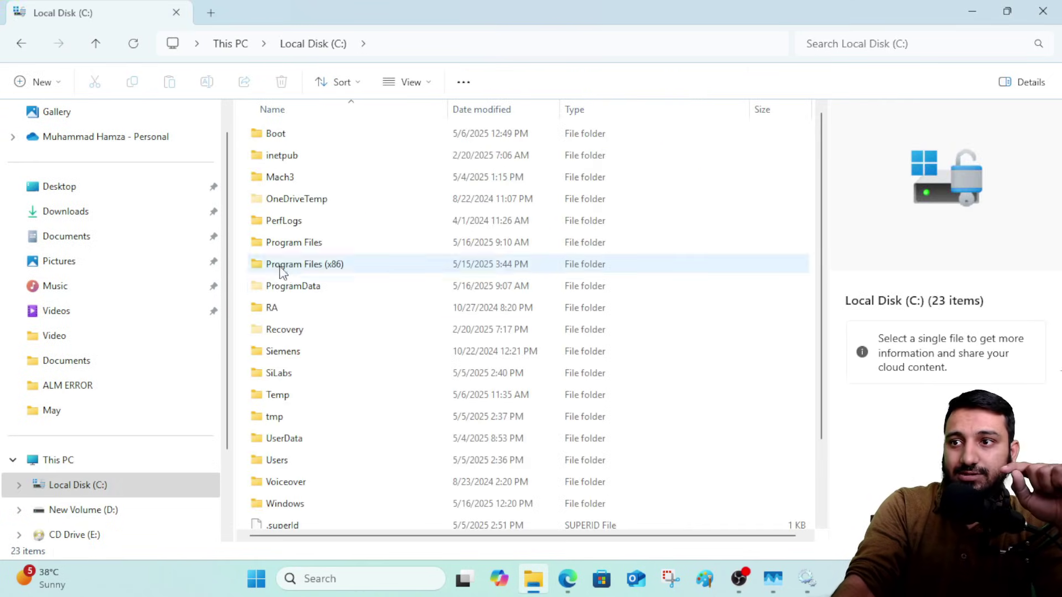
{"action": "double_click", "coordinate": [315, 244]}
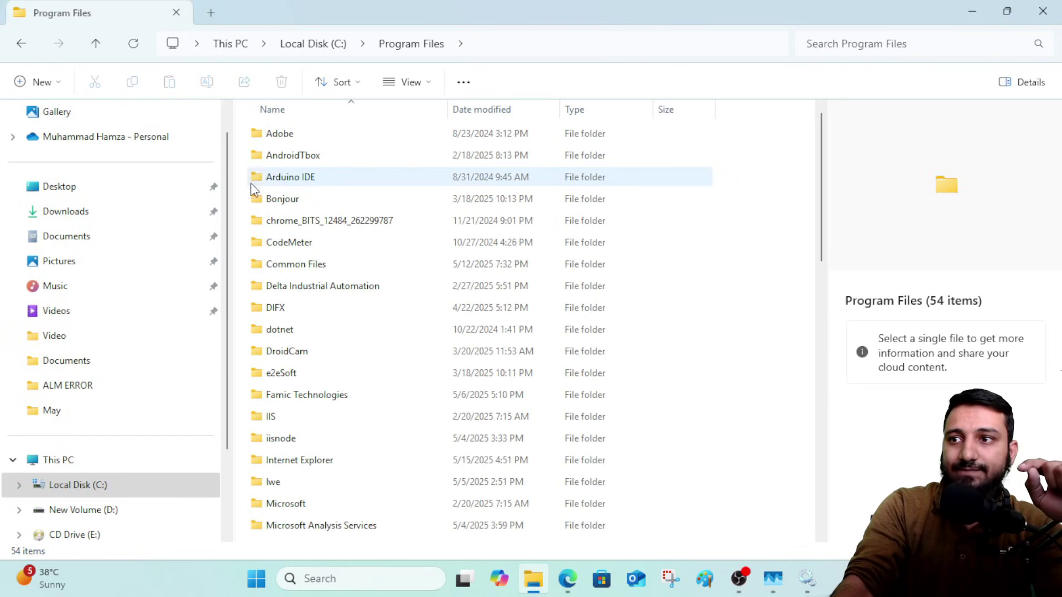
Step: Navigate through Common Files > Siemens > sws into the almsrv folder
{"action": "scroll", "coordinate": [306, 470], "scroll_direction": "down", "scroll_amount": 6}
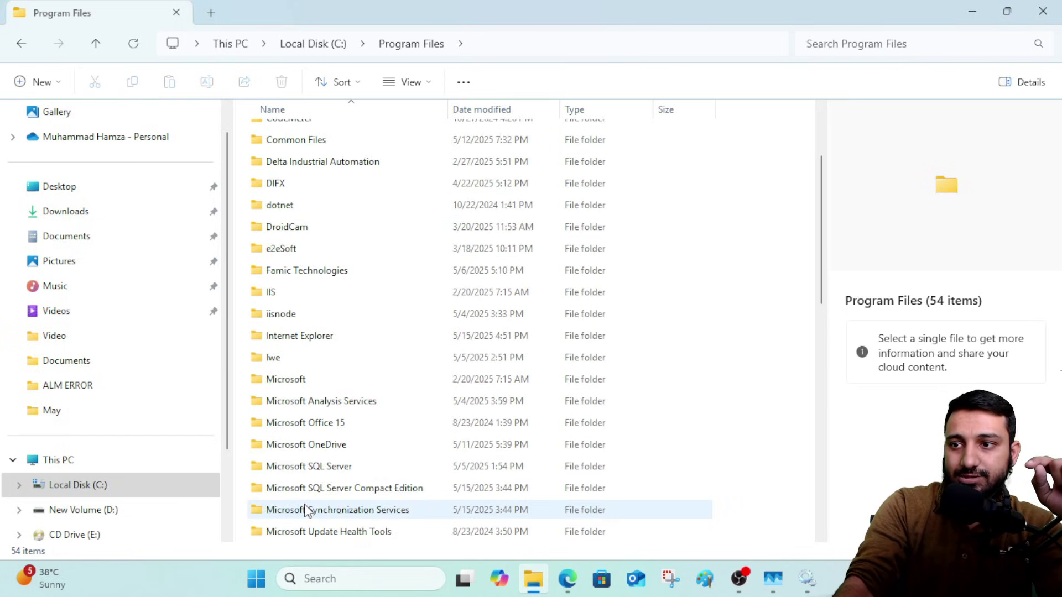
{"action": "scroll", "coordinate": [323, 486], "scroll_direction": "up", "scroll_amount": 3}
{"action": "scroll", "coordinate": [326, 442], "scroll_direction": "up", "scroll_amount": 3}
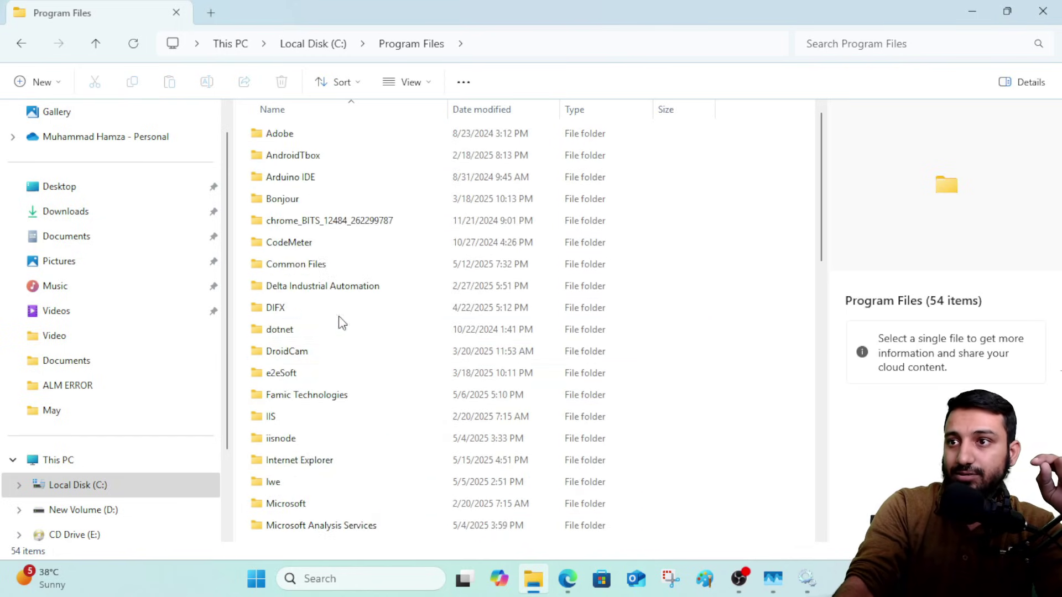
{"action": "left_click", "coordinate": [311, 266]}
{"action": "double_click", "coordinate": [310, 268]}
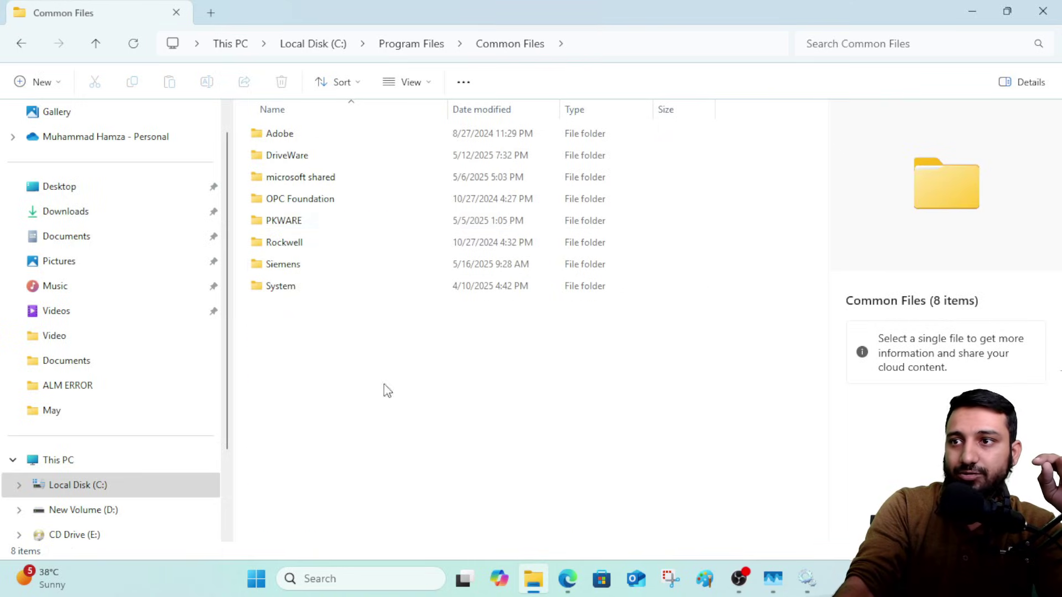
{"action": "double_click", "coordinate": [300, 271]}
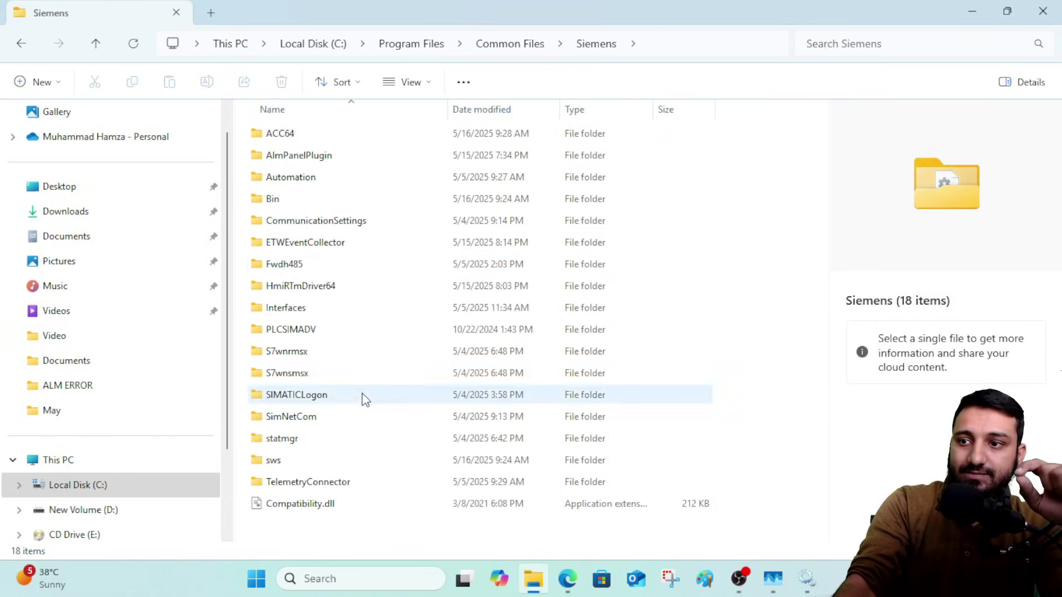
{"action": "left_click", "coordinate": [266, 463]}
{"action": "double_click", "coordinate": [357, 459]}
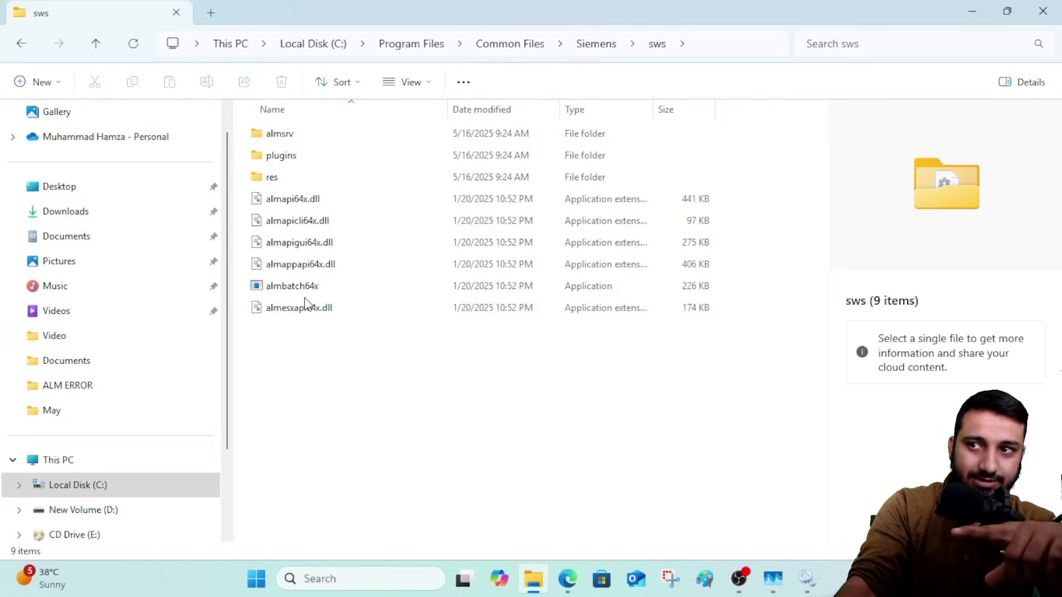
{"action": "double_click", "coordinate": [308, 135]}
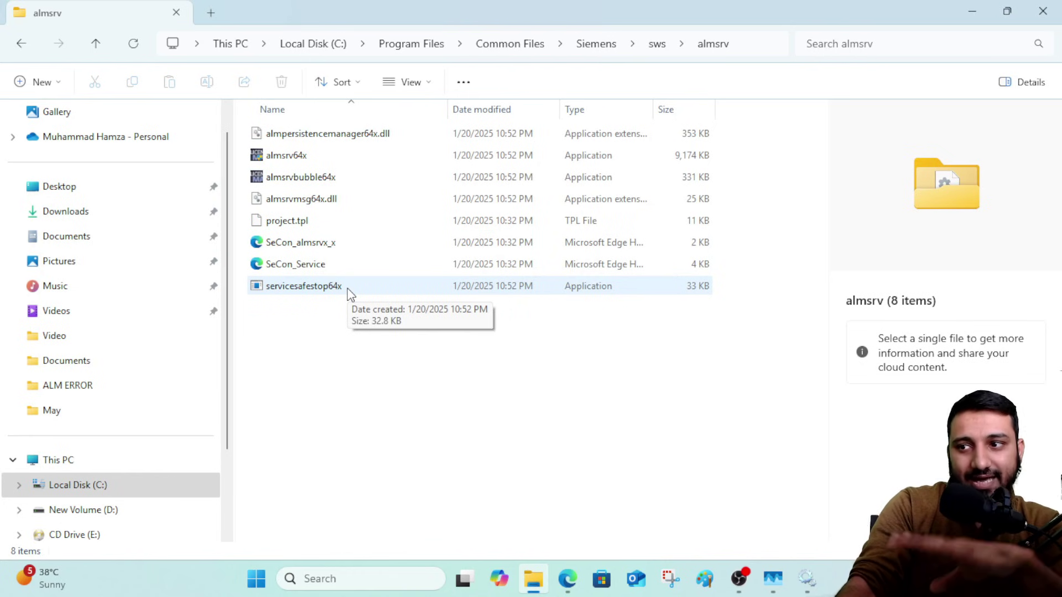
{"action": "left_click", "coordinate": [567, 579]}
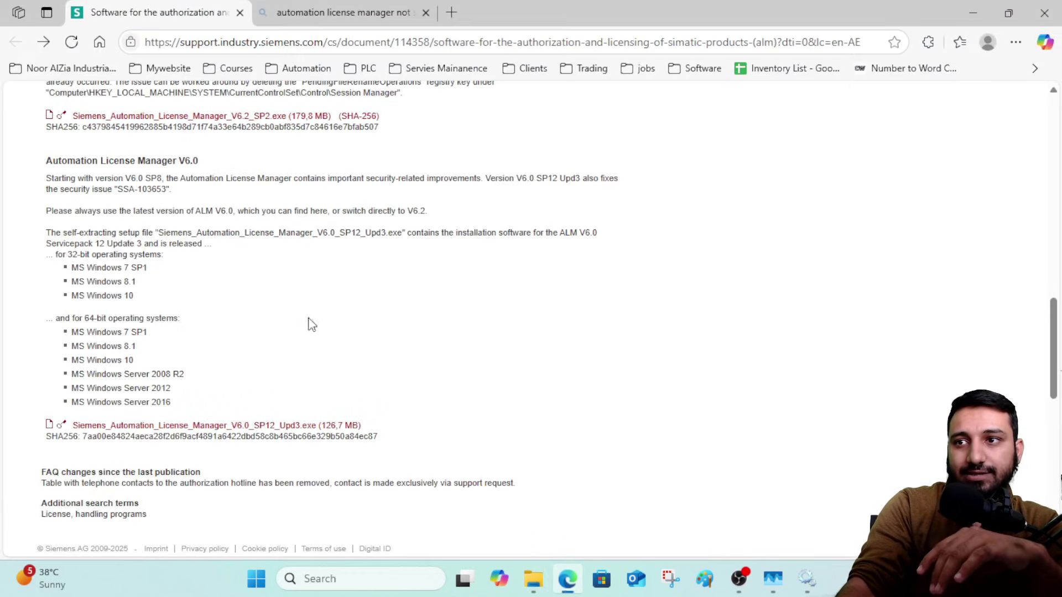
{"action": "left_click", "coordinate": [366, 9]}
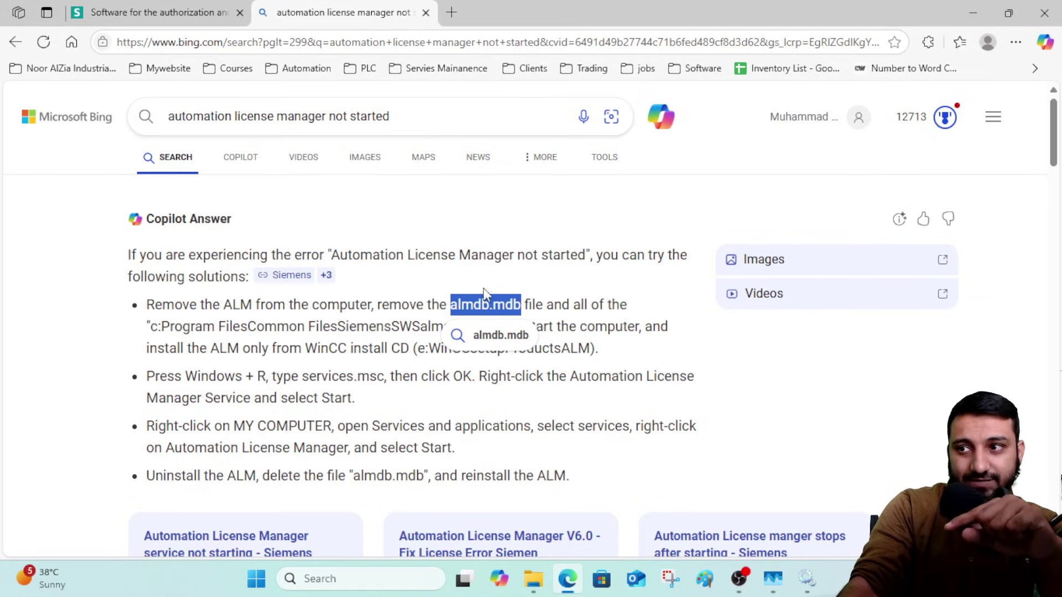
{"action": "left_click", "coordinate": [533, 579]}
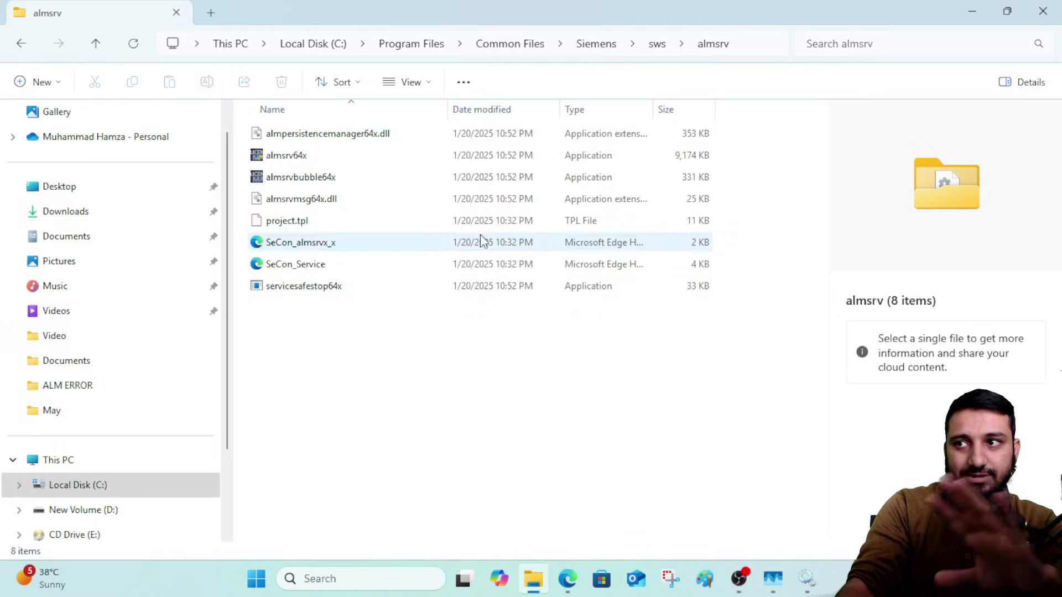
Step: Run Siemens_Automation_License_Manager_V6.2_SP2 setup from the Downloads\Programs folder
{"action": "left_click", "coordinate": [114, 210]}
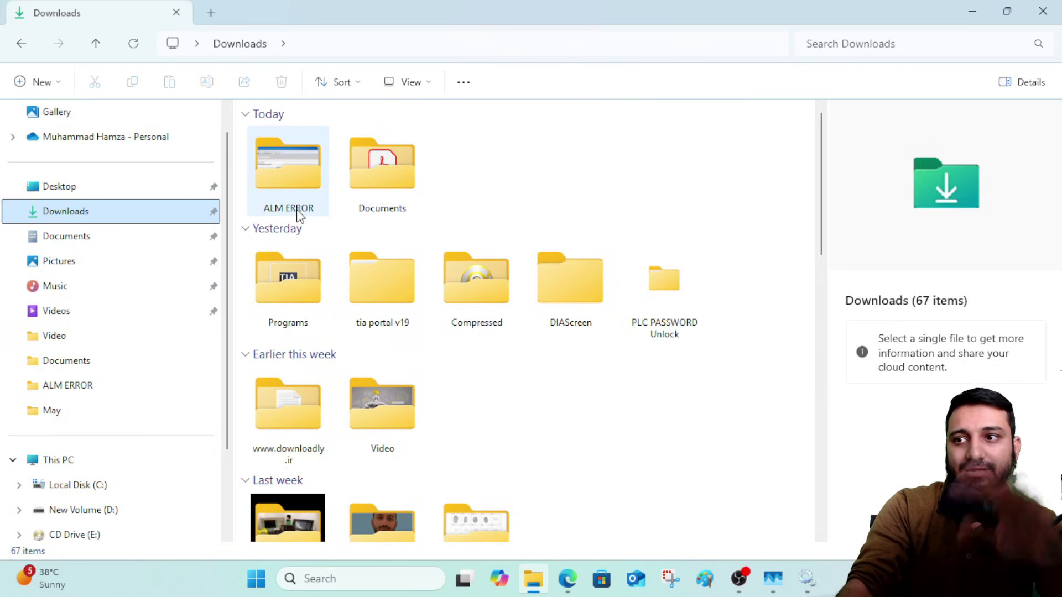
{"action": "double_click", "coordinate": [281, 291]}
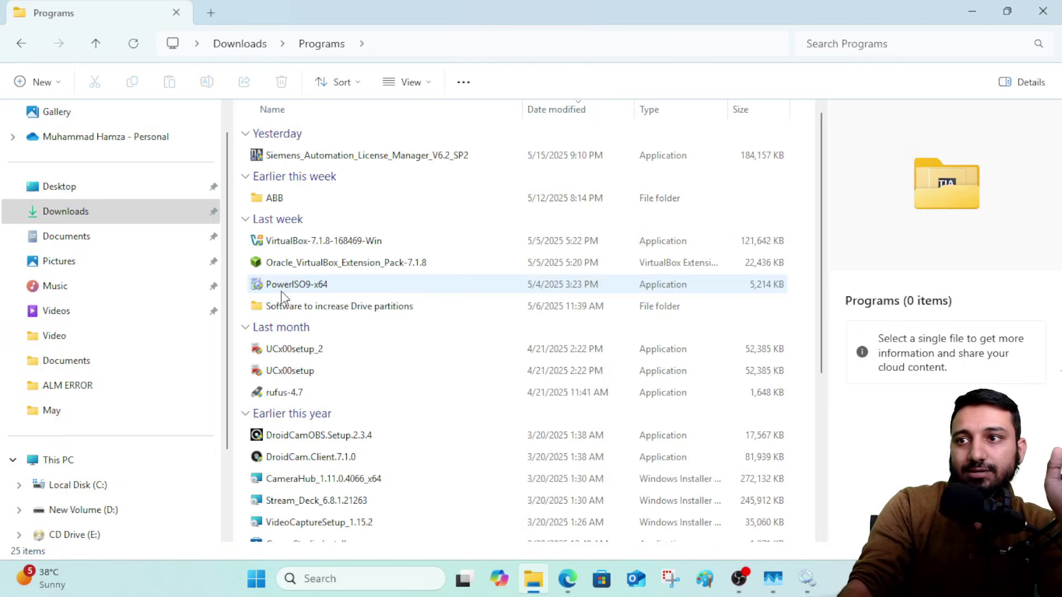
{"action": "left_click", "coordinate": [568, 579]}
{"action": "key", "text": "ctrl+shift+Tab"}
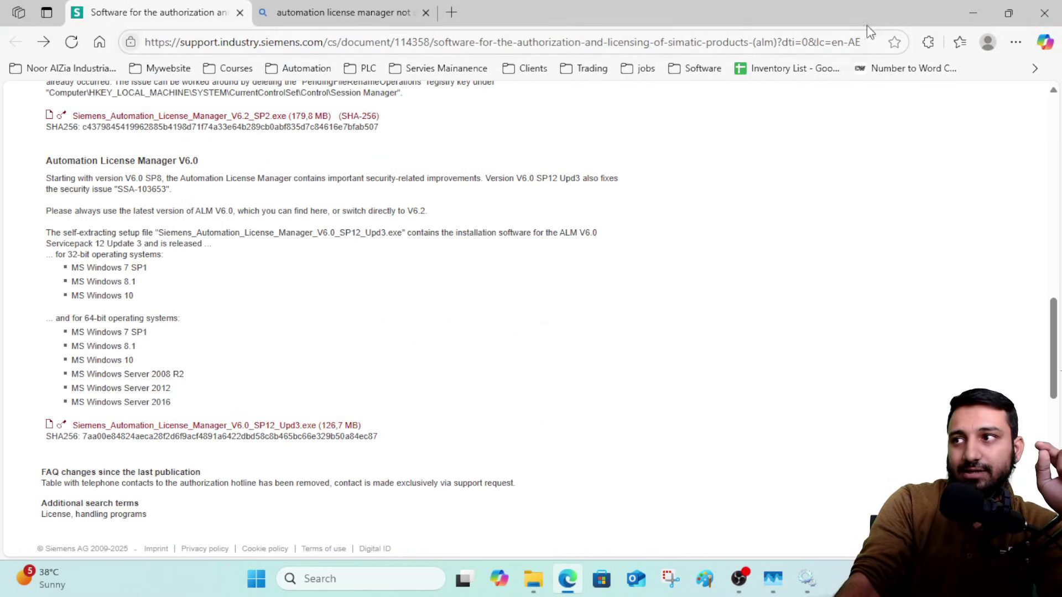
{"action": "left_click", "coordinate": [983, 12]}
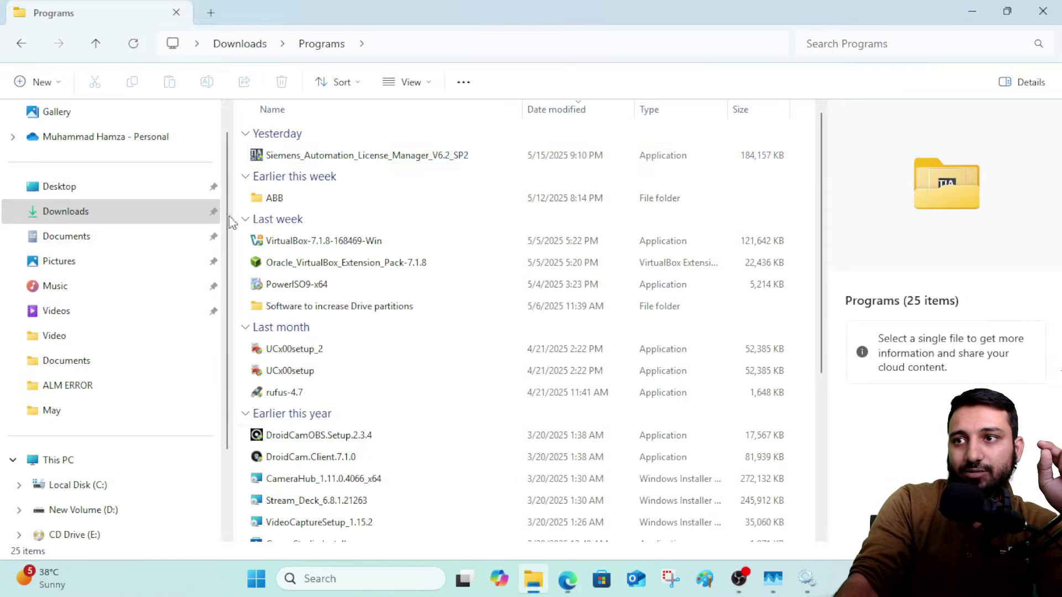
{"action": "double_click", "coordinate": [374, 154]}
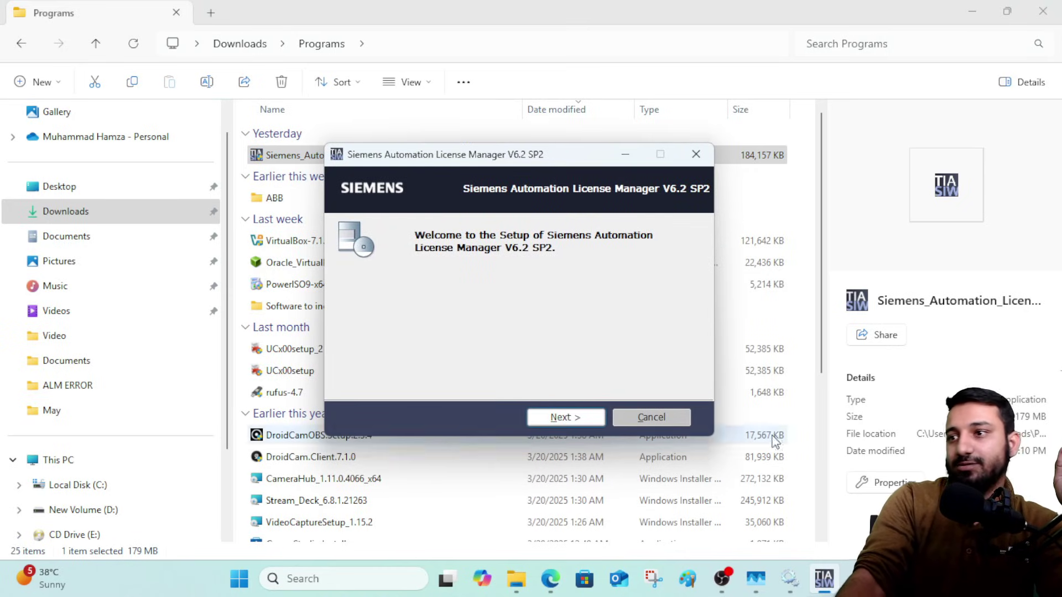
Step: Cancel the ALM V6.2 SP2 setup before extraction, then close the wizard and File Explorer
{"action": "left_click", "coordinate": [565, 418]}
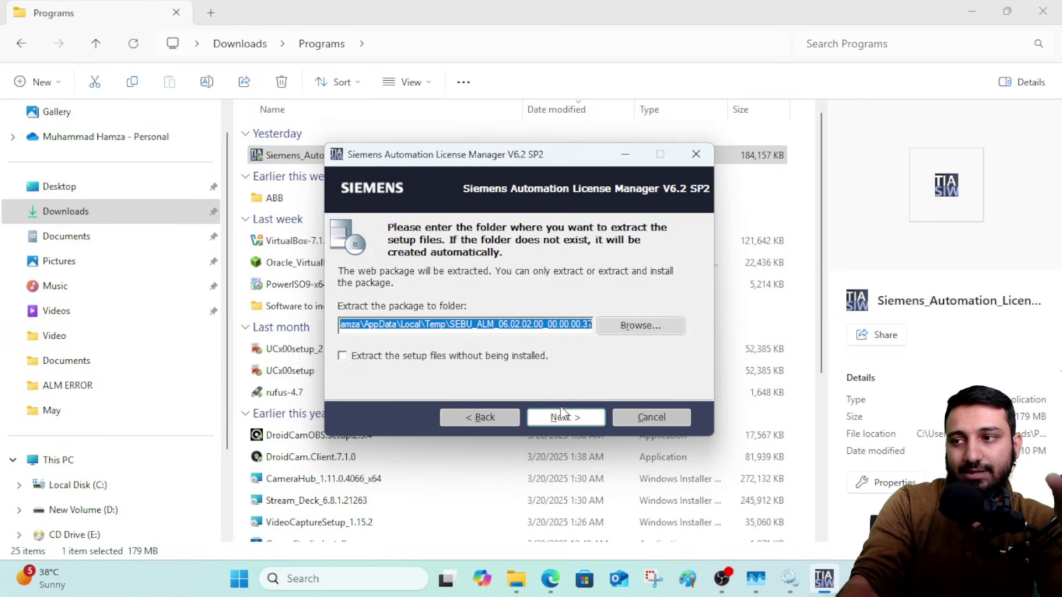
{"action": "left_click", "coordinate": [647, 421]}
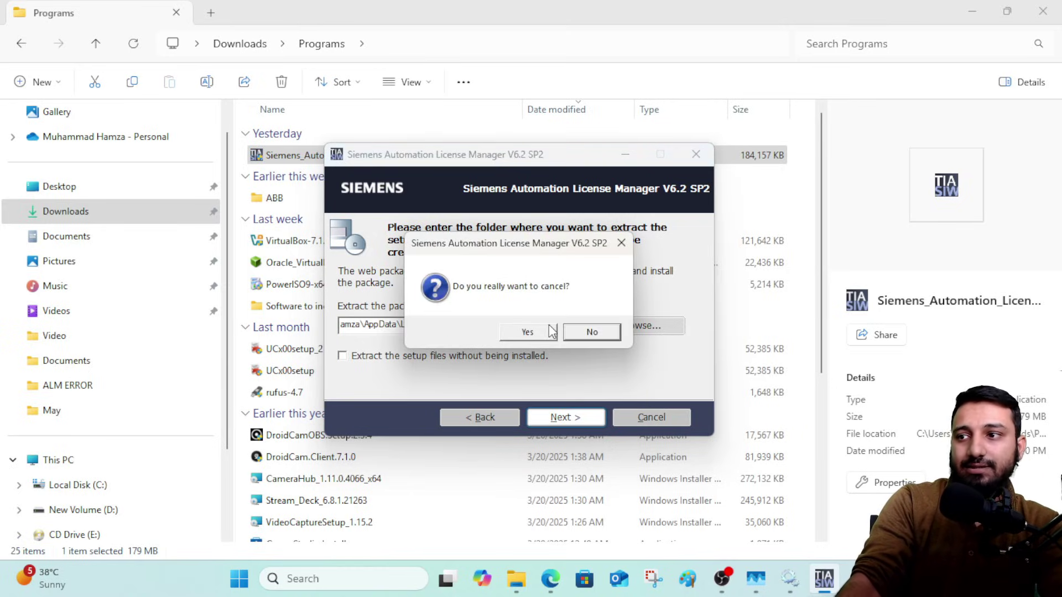
{"action": "left_click", "coordinate": [548, 332]}
{"action": "left_click", "coordinate": [653, 417]}
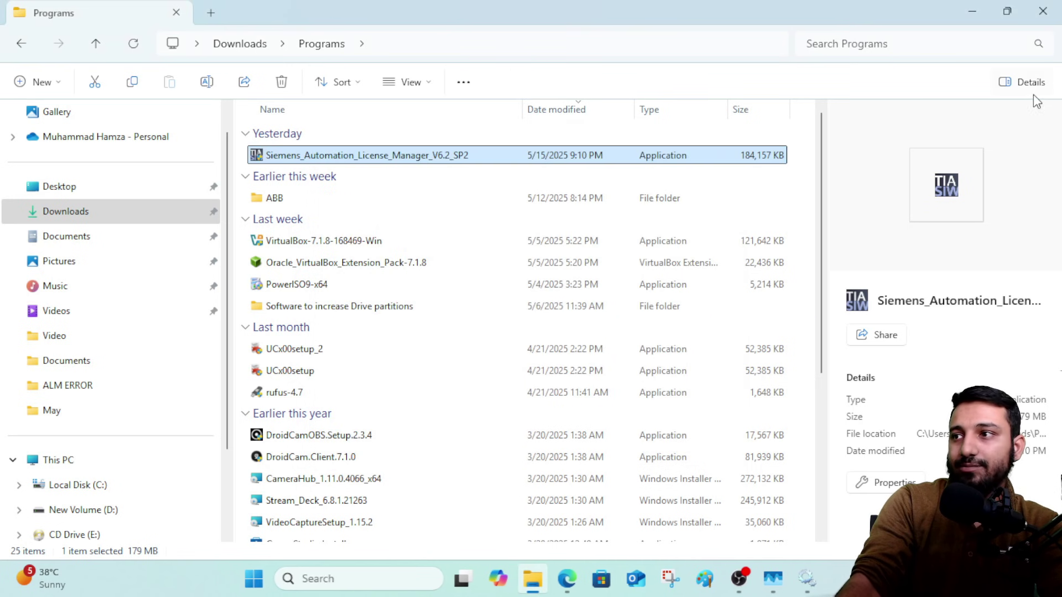
{"action": "left_click", "coordinate": [1032, 24]}
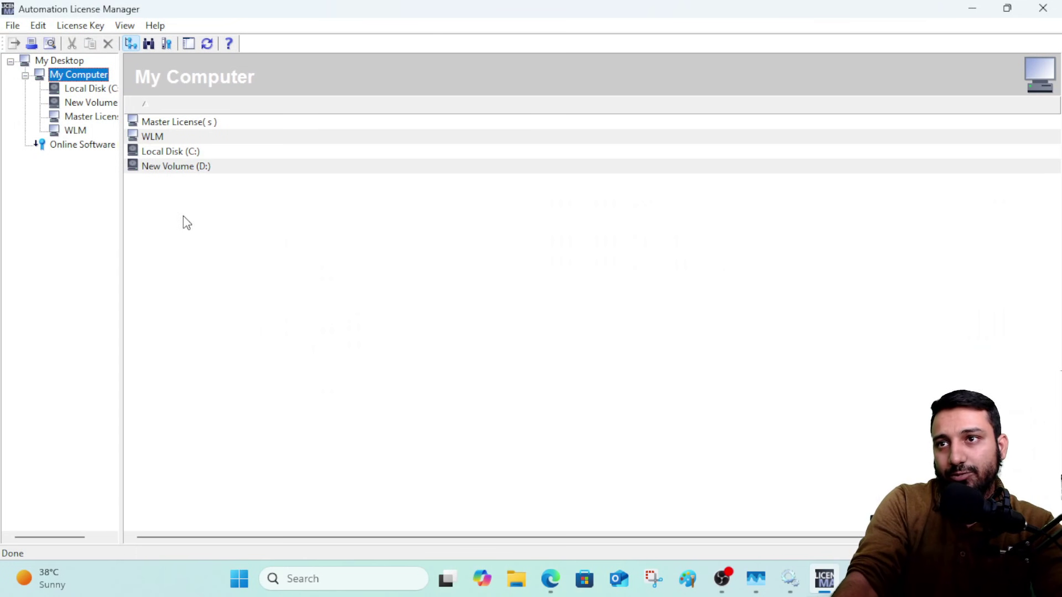
Step: Browse the 251 Local Disk (C:) license keys, including SIMATIC HMI and NET, then return to My Computer
{"action": "left_click", "coordinate": [105, 89]}
{"action": "scroll", "coordinate": [785, 290], "scroll_direction": "down", "scroll_amount": 20}
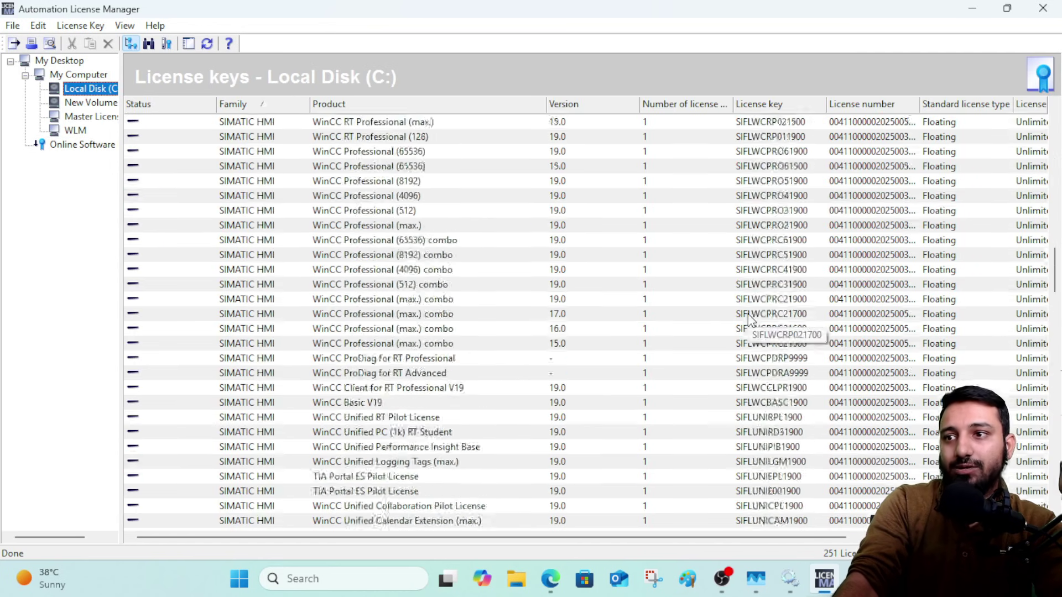
{"action": "scroll", "coordinate": [749, 306], "scroll_direction": "down", "scroll_amount": 5}
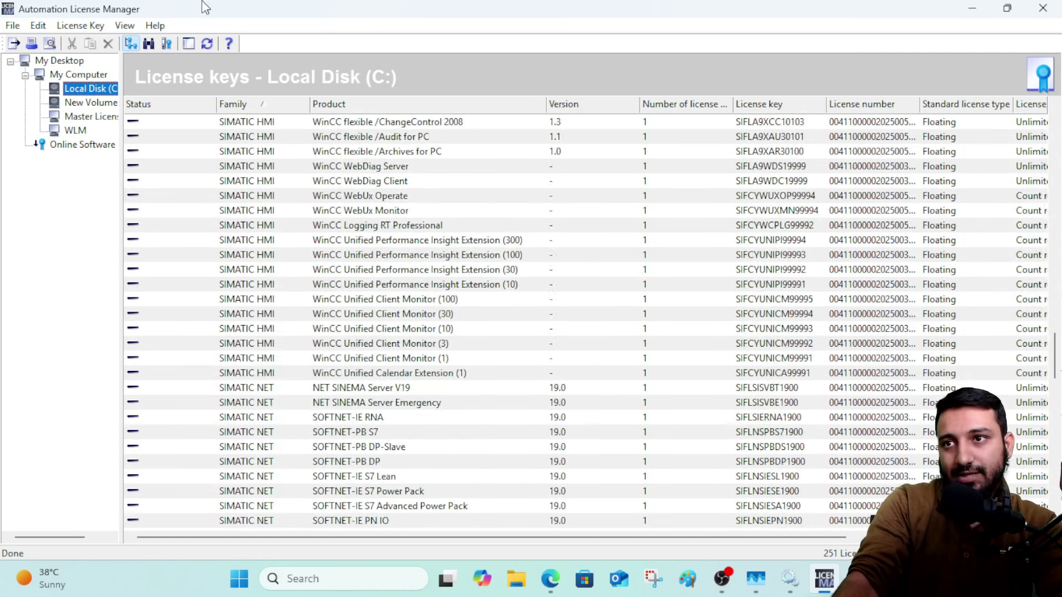
{"action": "left_click", "coordinate": [74, 71]}
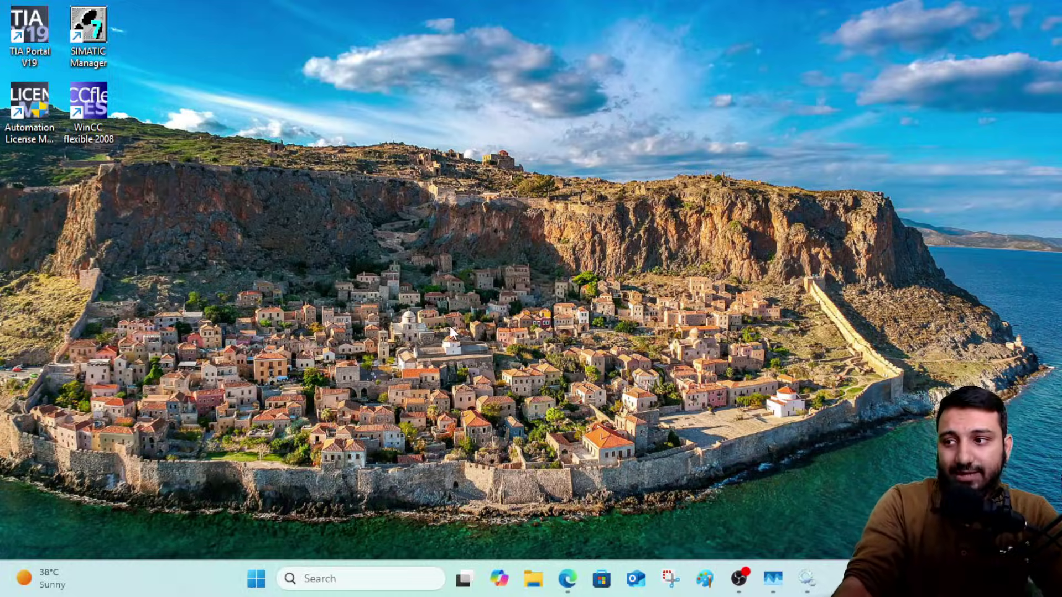
{"action": "left_click", "coordinate": [806, 578]}
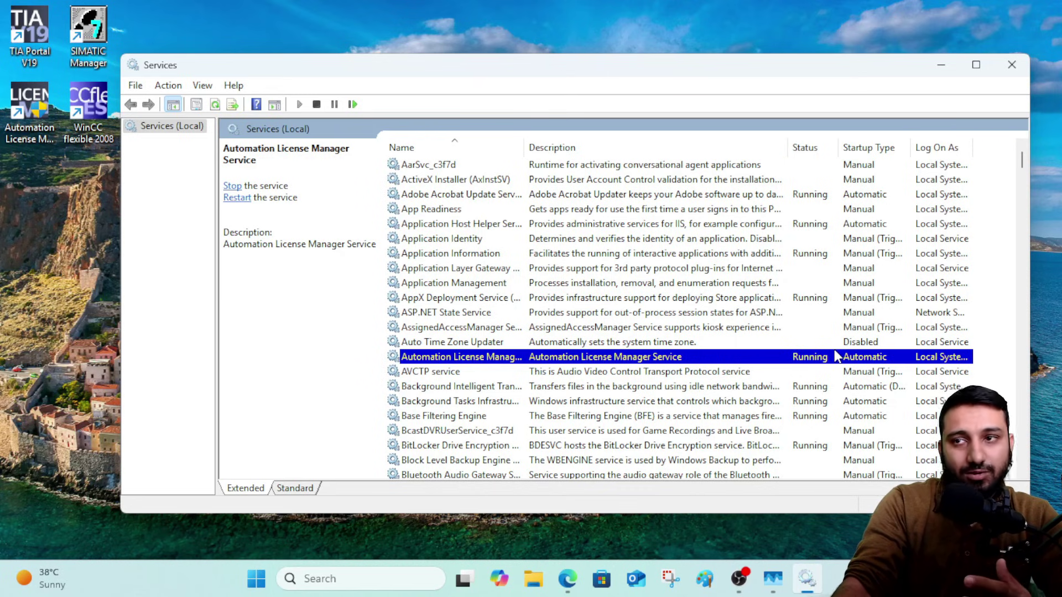
{"action": "left_click", "coordinate": [1011, 65]}
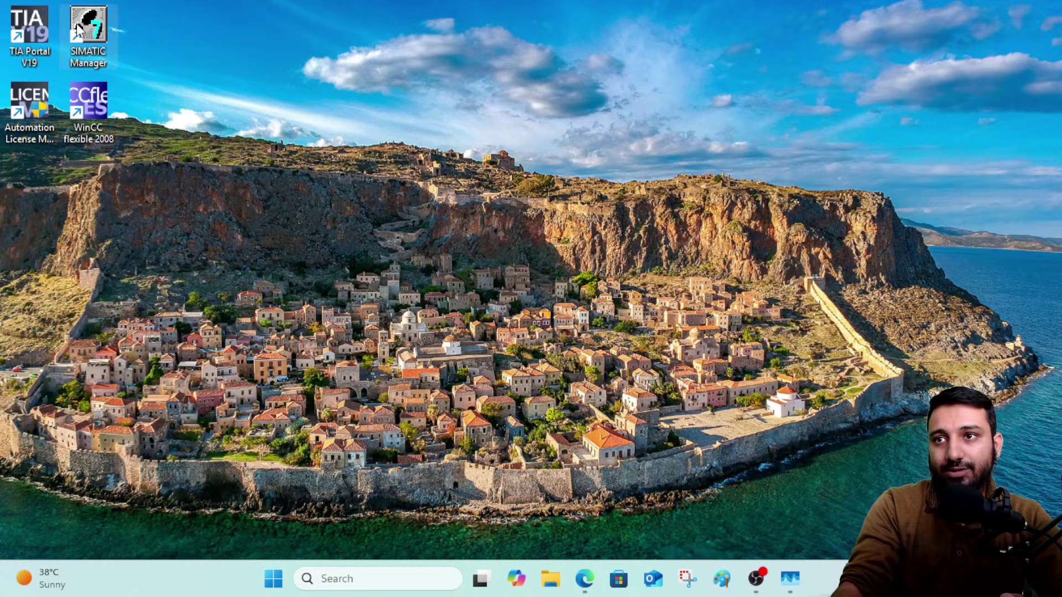
{"action": "double_click", "coordinate": [88, 102]}
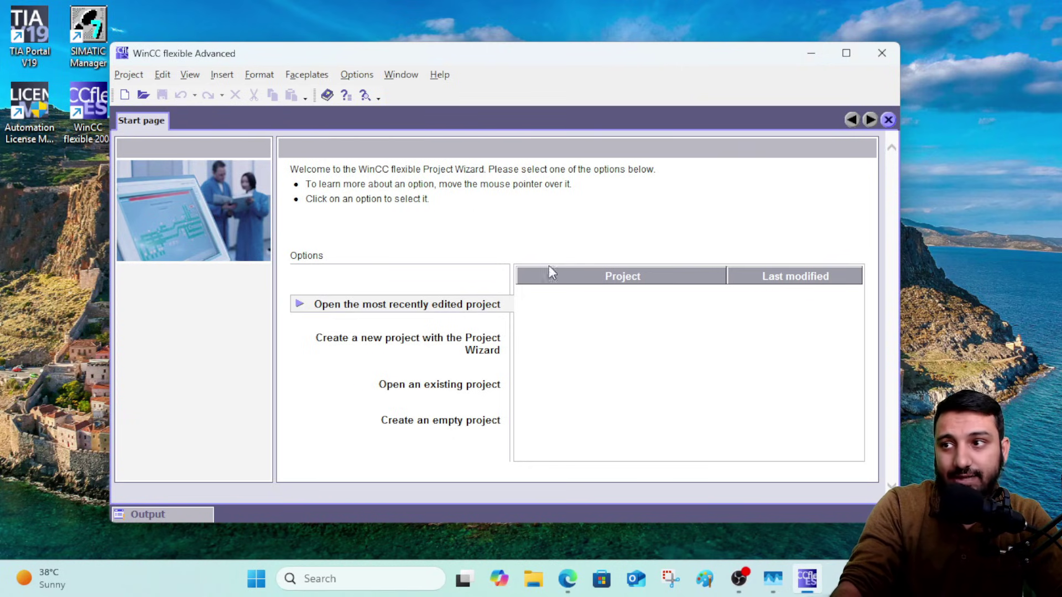
{"action": "left_click", "coordinate": [881, 53]}
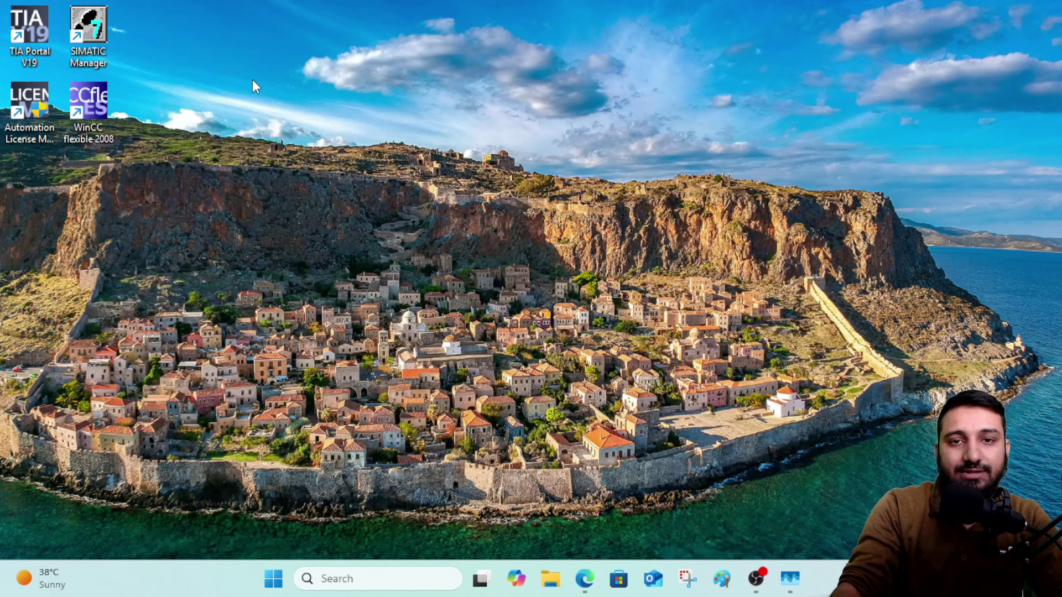